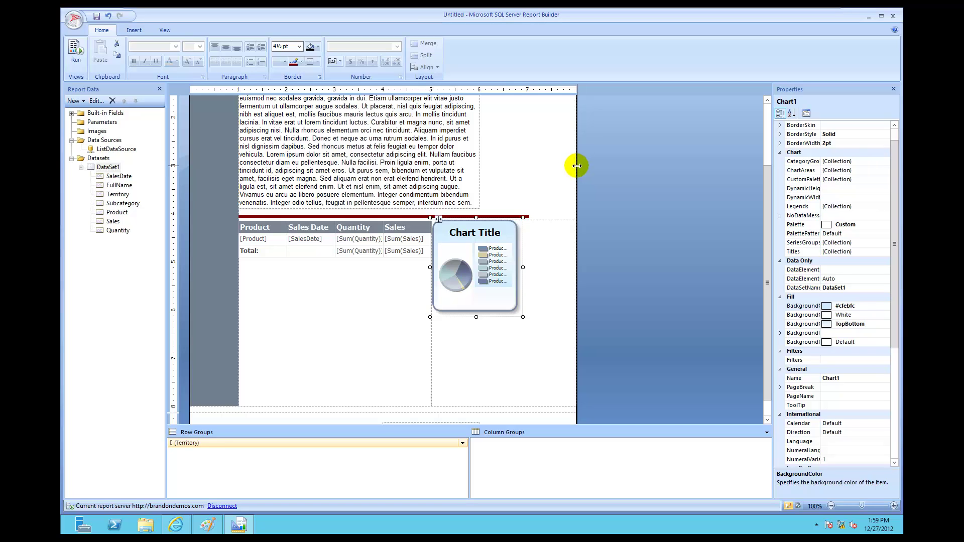
- Widen the report body to 646pt and stretch the pie chart so its legend shows Product 1–6 in full
left_click_drag(577, 166, 624, 156)
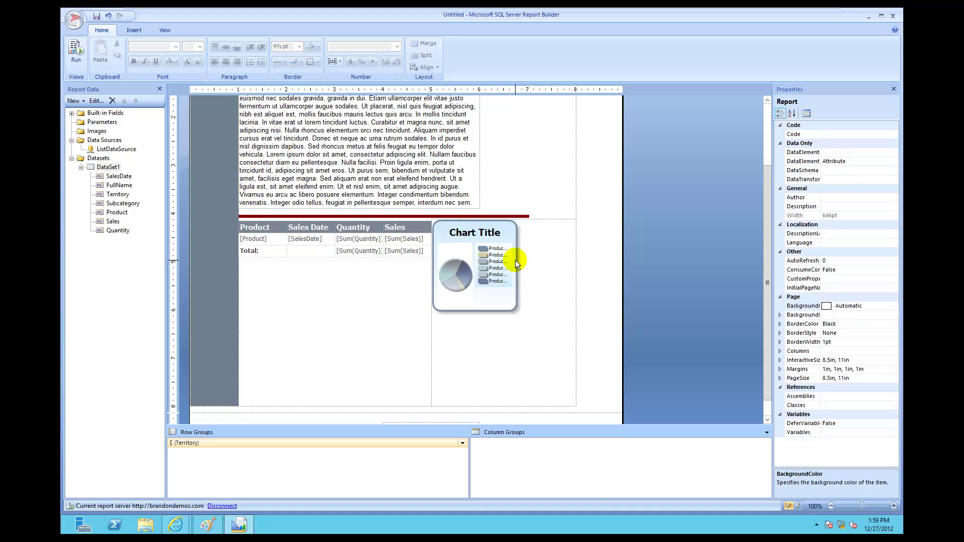
left_click(507, 305)
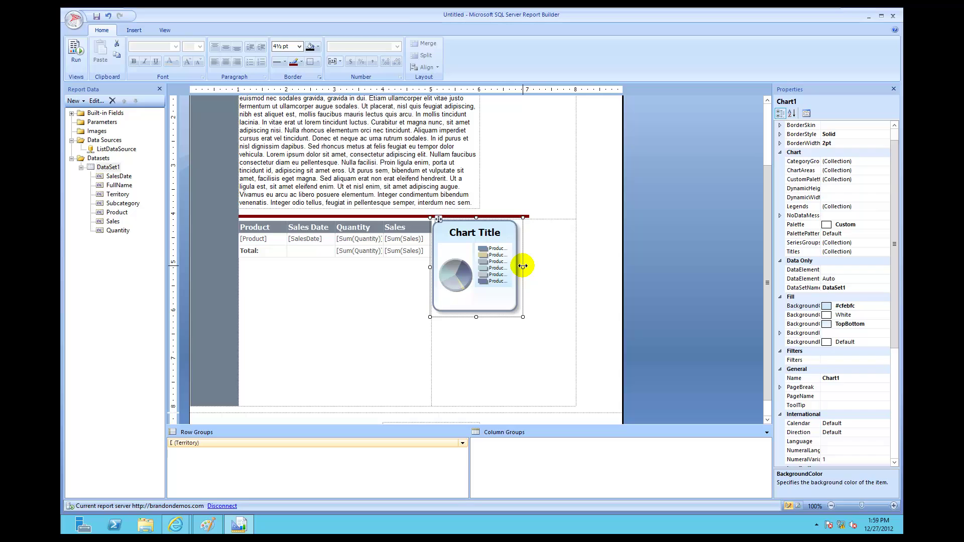
left_click_drag(522, 266, 548, 265)
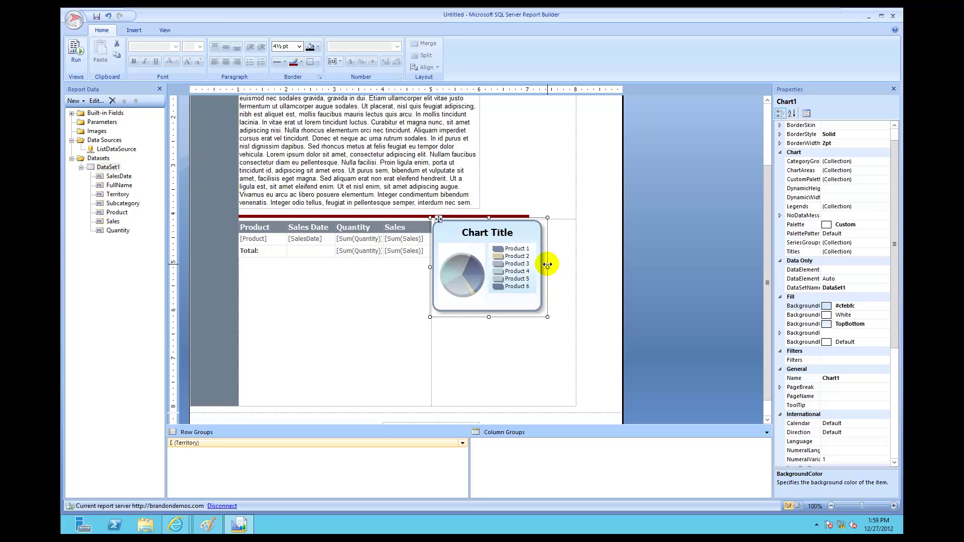
- Extend the maroon divider line's right end to align with the pie chart's right edge
left_click(535, 351)
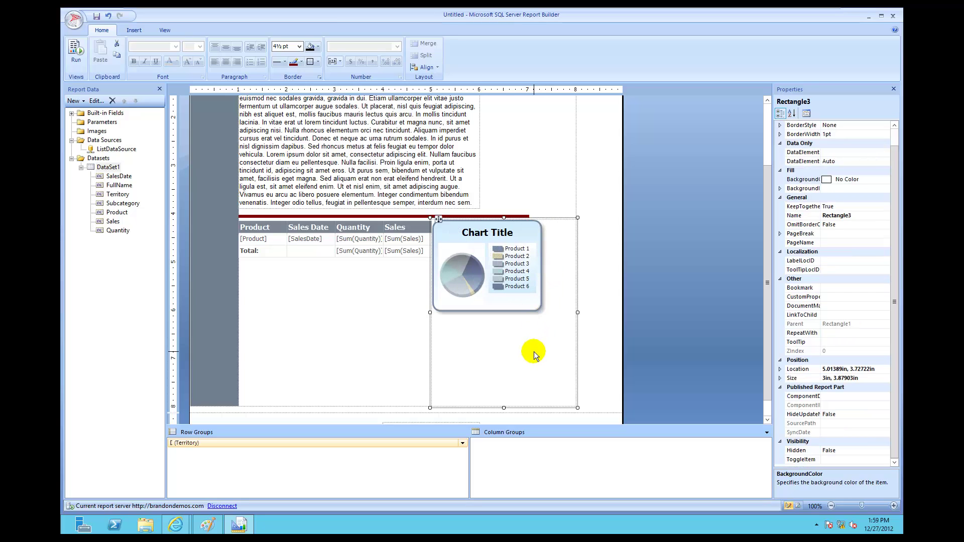
left_click(512, 216)
left_click(513, 216)
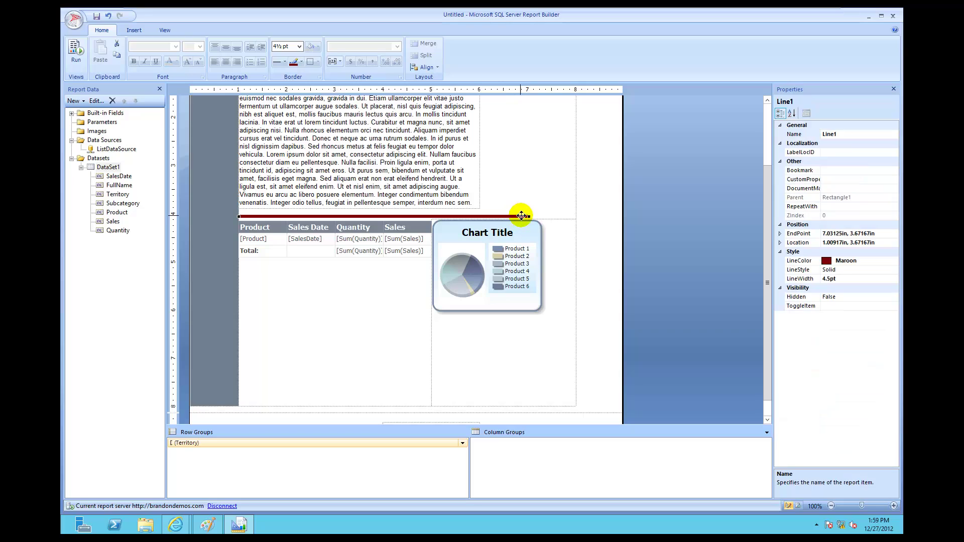
left_click_drag(529, 216, 546, 215)
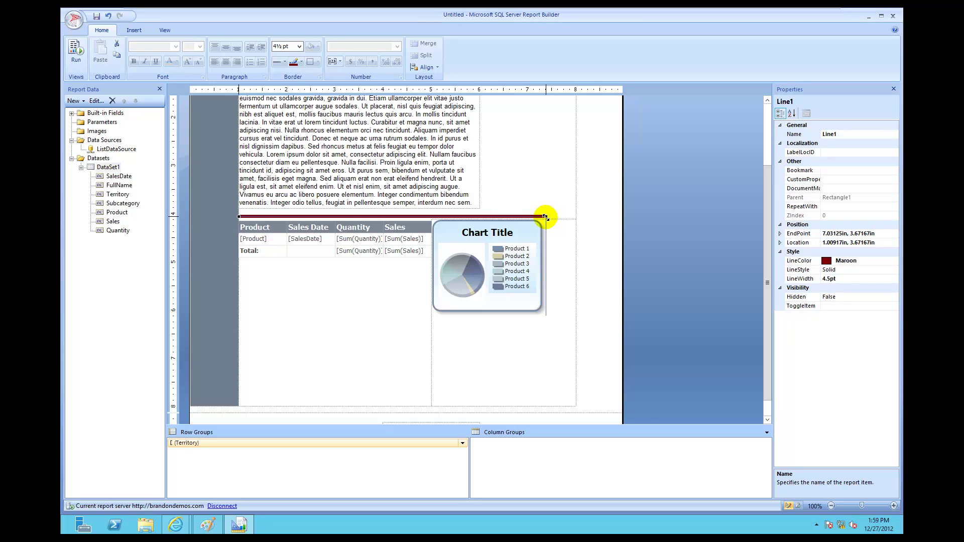
left_click(553, 393)
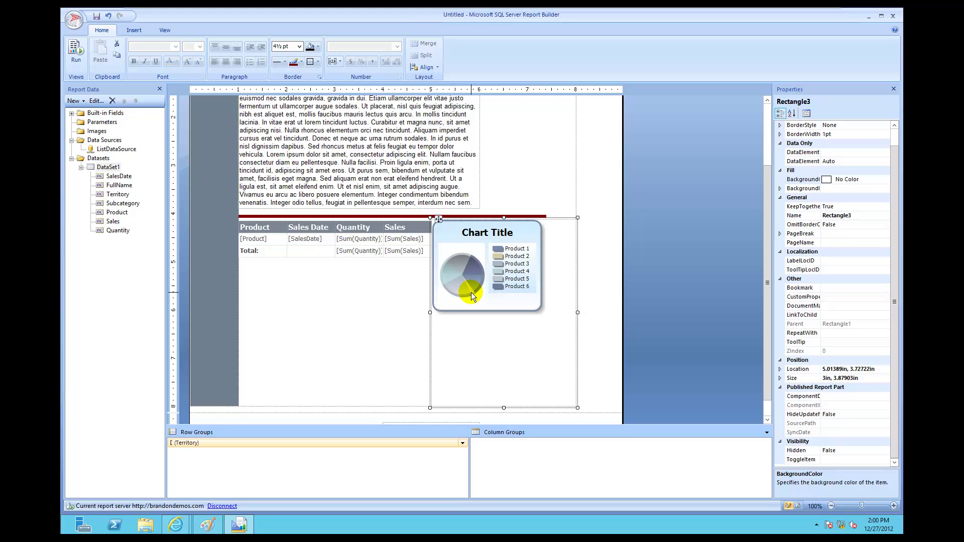
- Replace the pie chart's 'Chart Title' text with 'Product Quantities Sold'
left_click(506, 233)
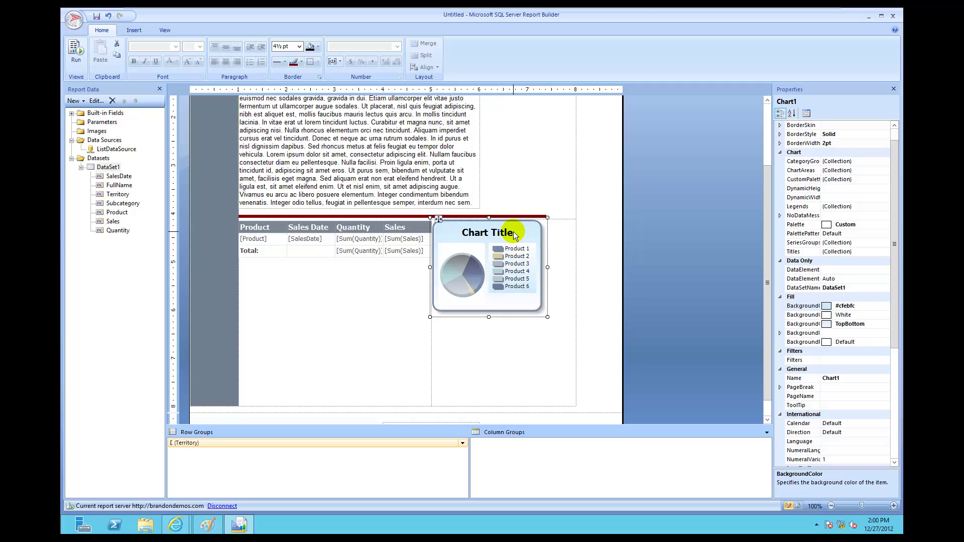
left_click(513, 232)
left_click(514, 232)
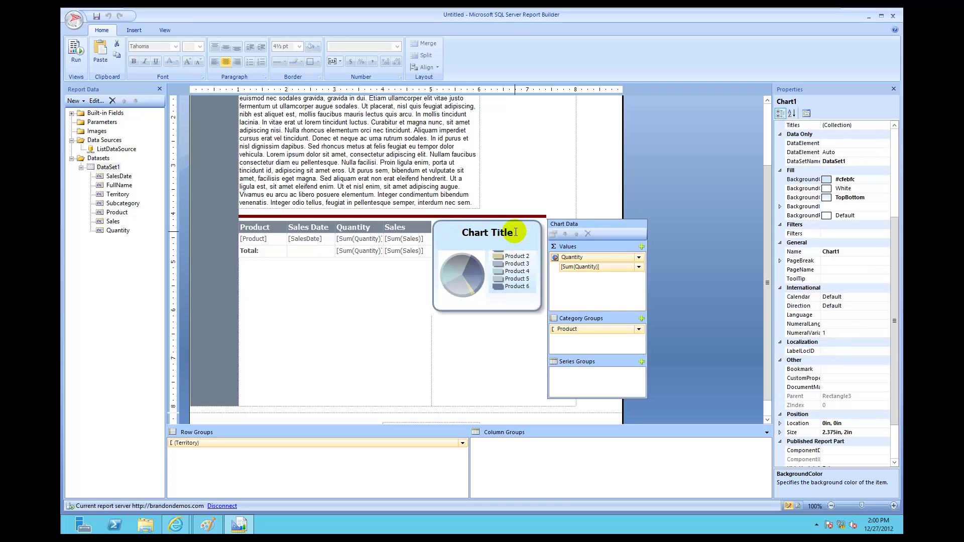
key("BackSpace")
key("BackSpace")
key("BackSpace")
key("BackSpace")
key("BackSpace")
key("BackSpace")
key("BackSpace")
key("BackSpace")
key("BackSpace")
key("BackSpace")
type("Pro")
key("BackSpace")
key("BackSpace")
key("BackSpace")
key("BackSpace")
type("Product Quantities Sold")
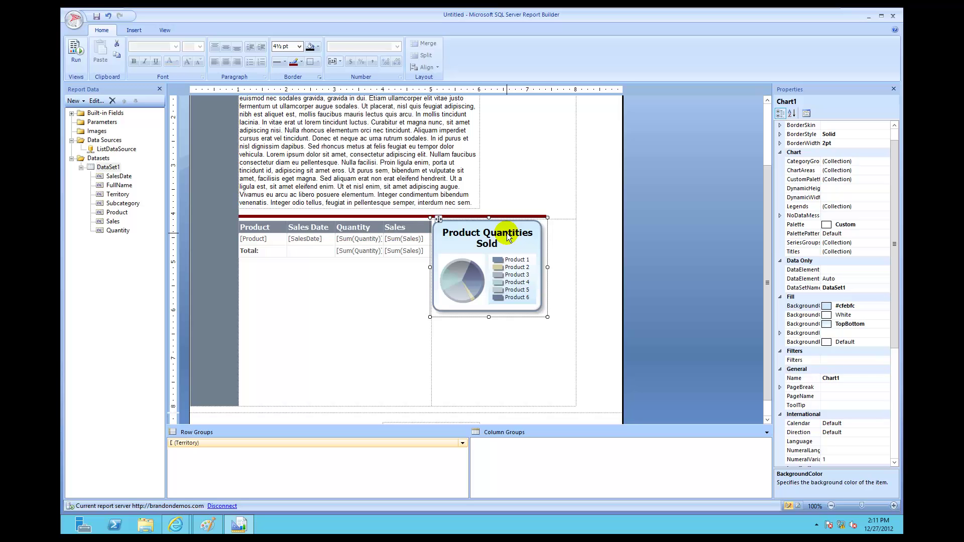
left_click(508, 238)
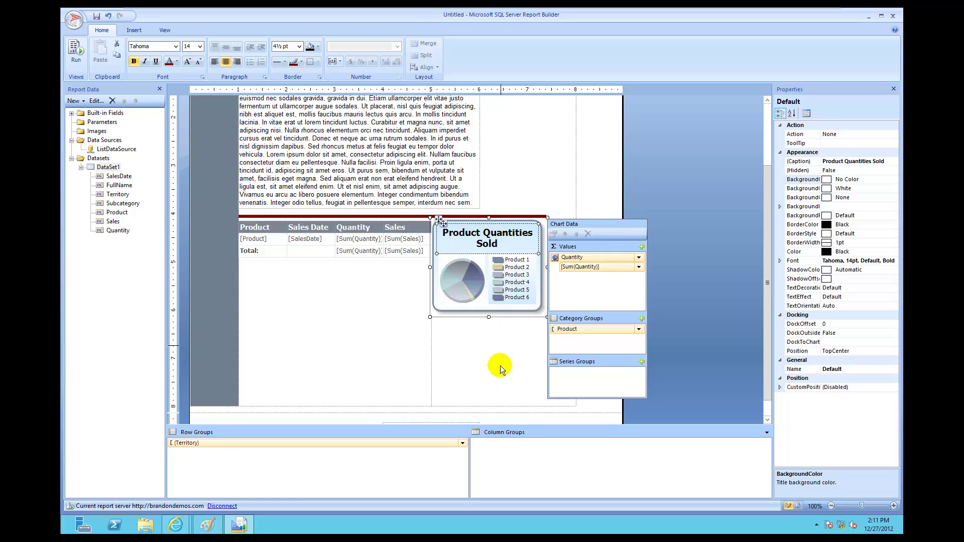
- Set the 'Product Quantities Sold' title font size to 10pt so it fits on one line
left_click(499, 378)
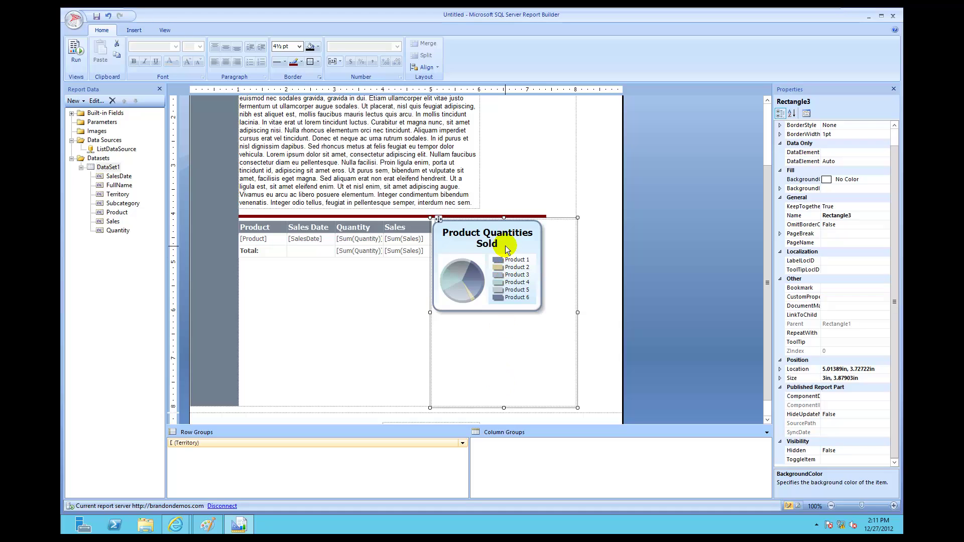
left_click(490, 246)
left_click(490, 246)
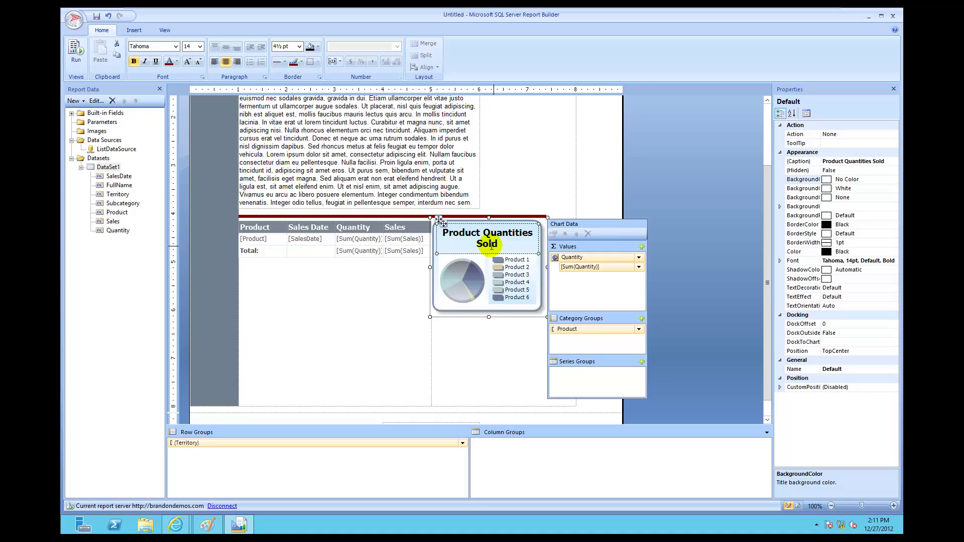
left_click(200, 47)
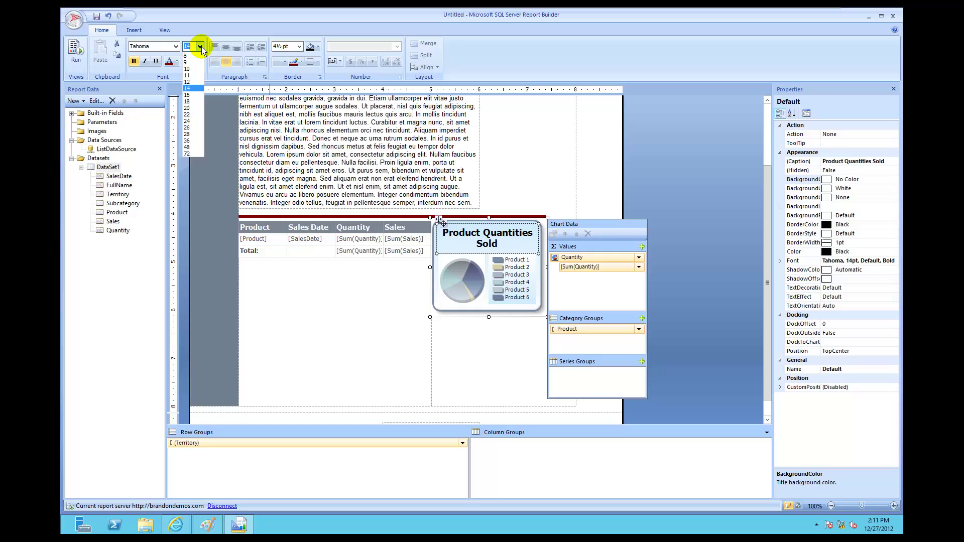
left_click(198, 74)
key("ctrl+z")
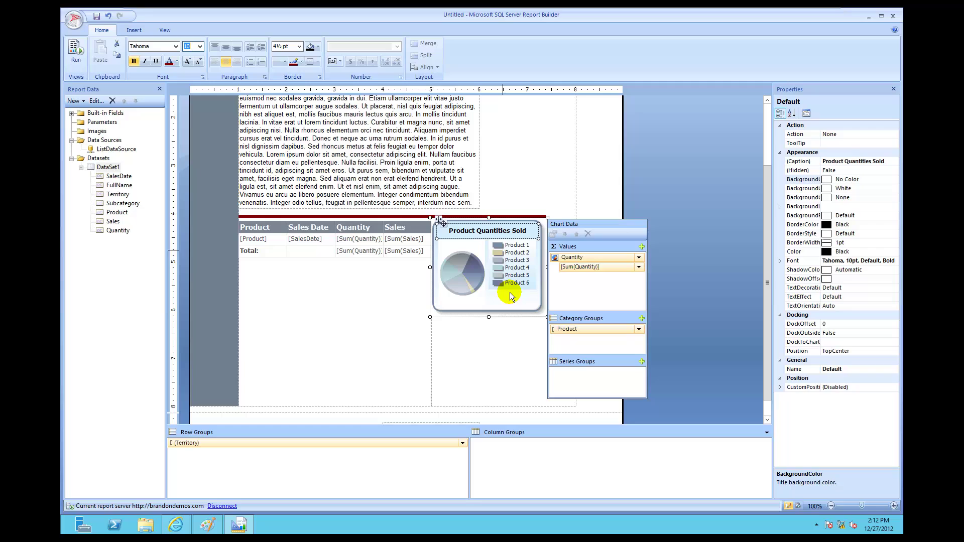
left_click(510, 341)
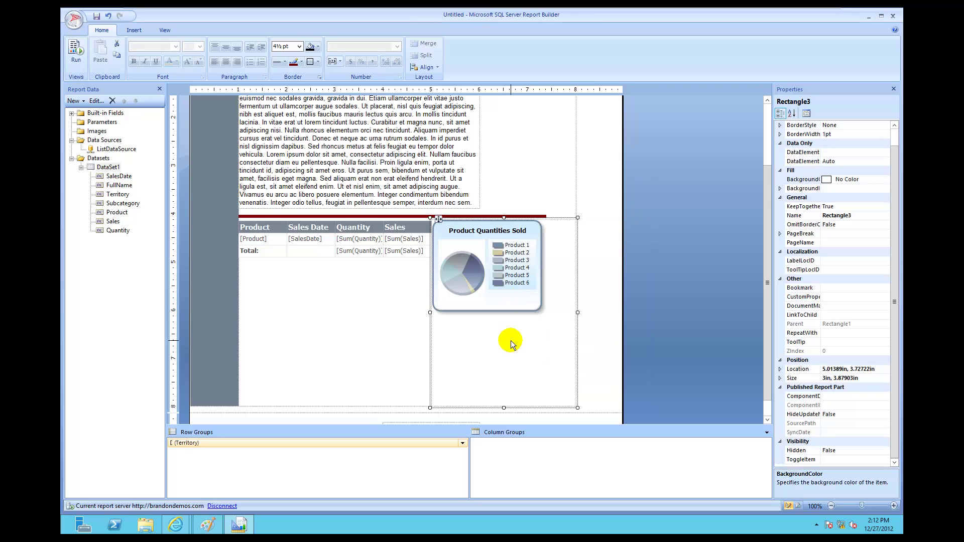
- Launch the Chart Wizard from the Insert tab's Chart menu
left_click(133, 31)
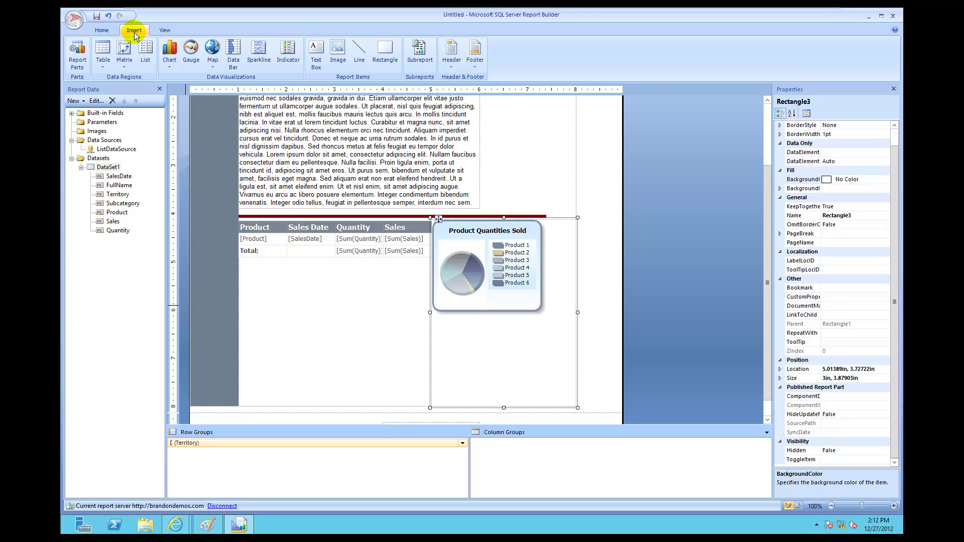
left_click(173, 68)
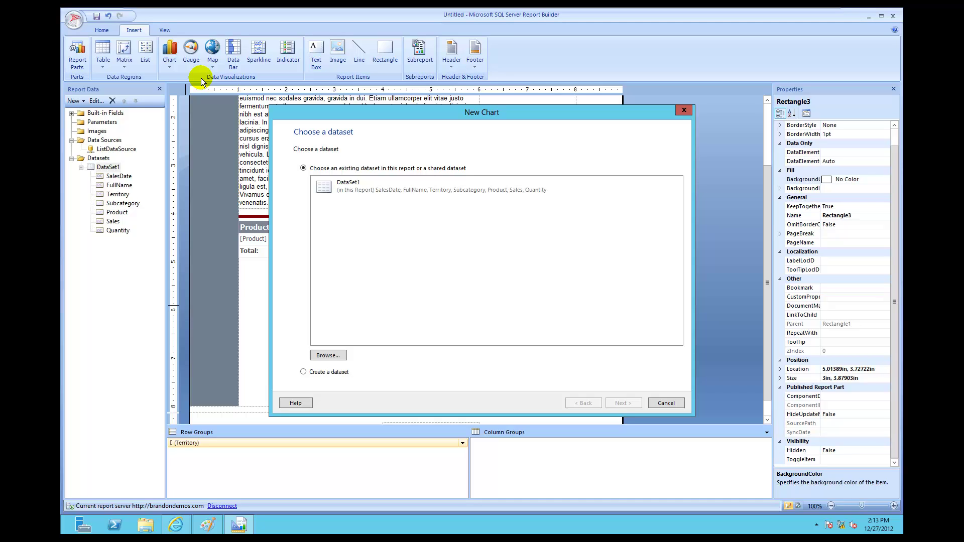
- Use DataSet1 for the new chart and keep Column as the chart type
left_click(363, 184)
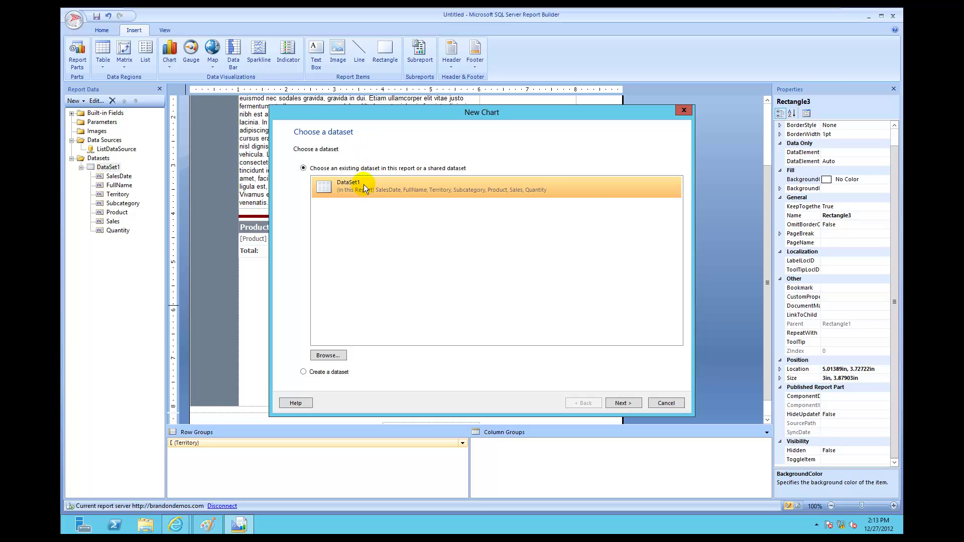
left_click(631, 400)
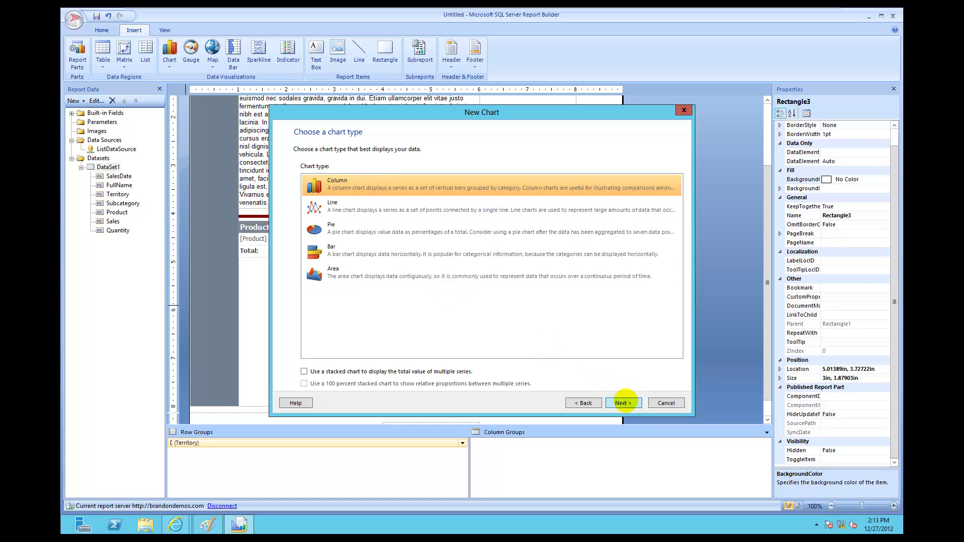
left_click(626, 402)
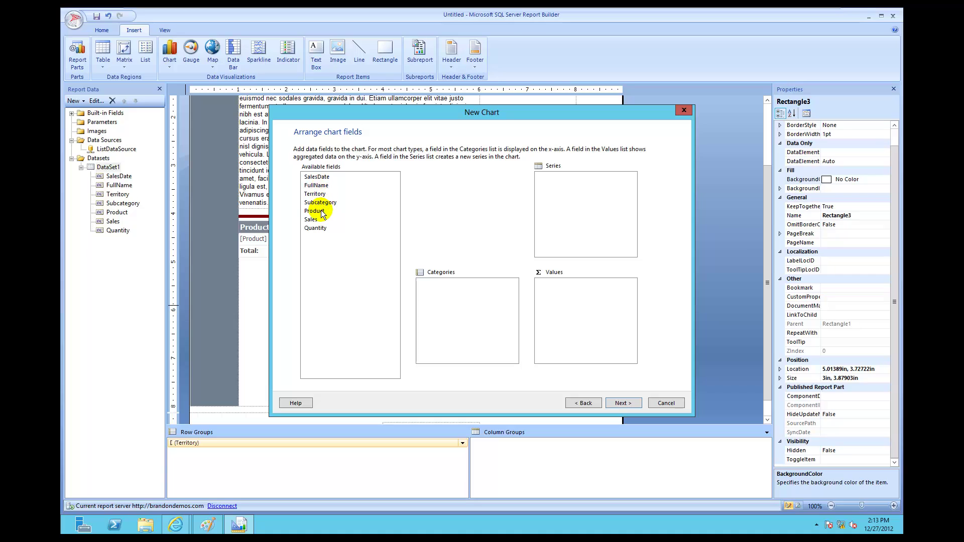
- Plot Sum(Sales) by Product in the Slate style and insert the column chart
left_click_drag(321, 213, 454, 288)
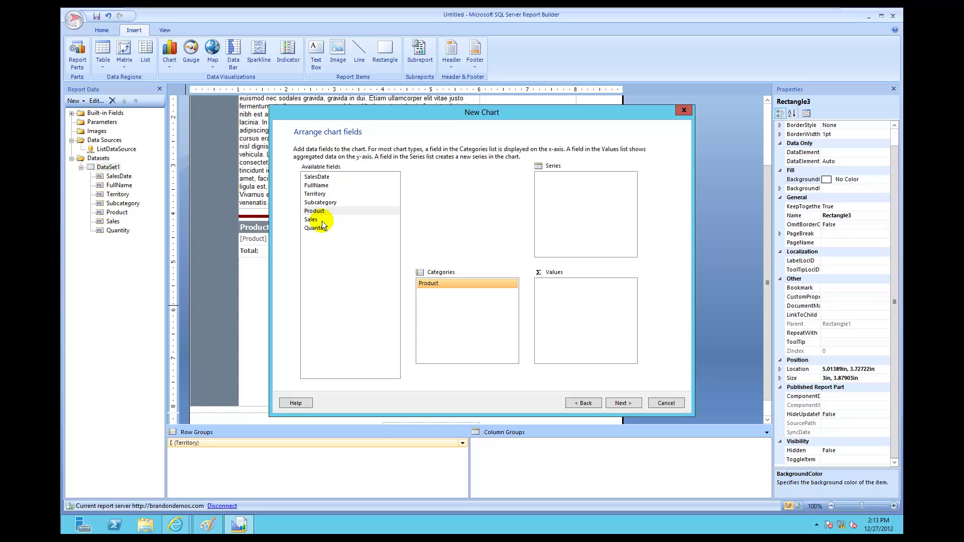
left_click_drag(332, 221, 594, 315)
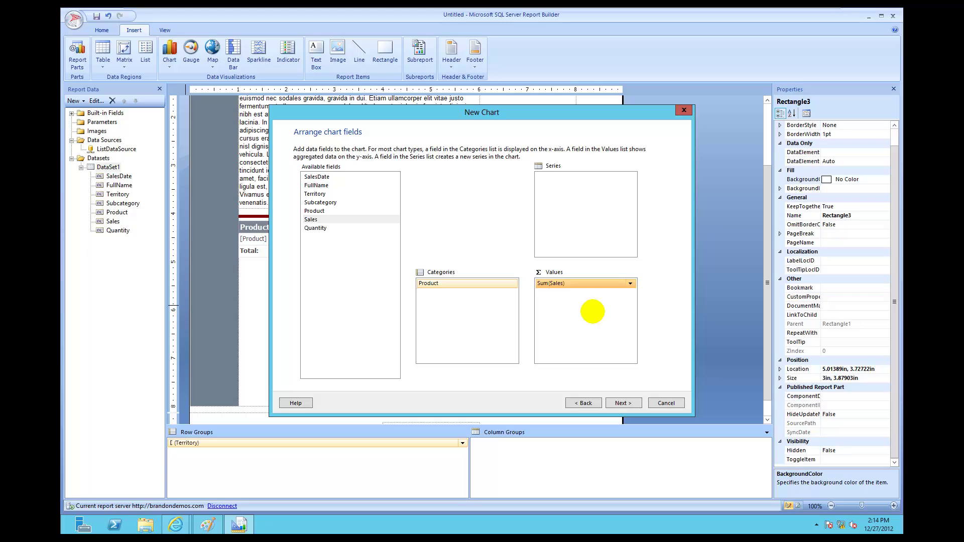
left_click(627, 403)
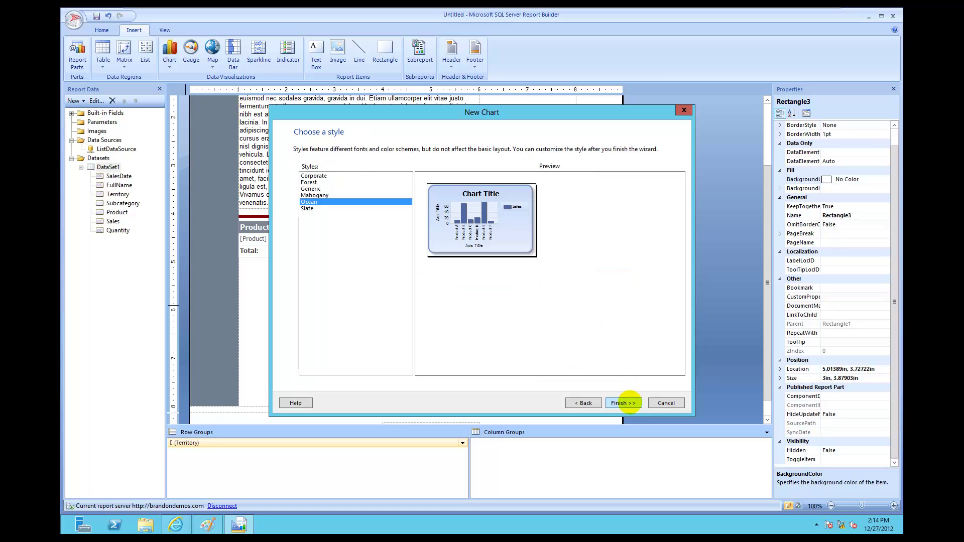
left_click(307, 208)
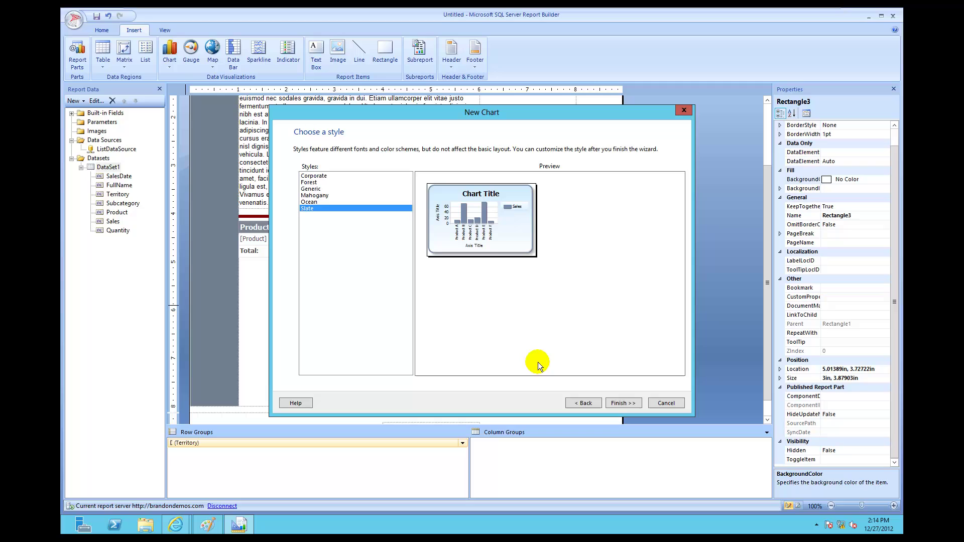
left_click(616, 402)
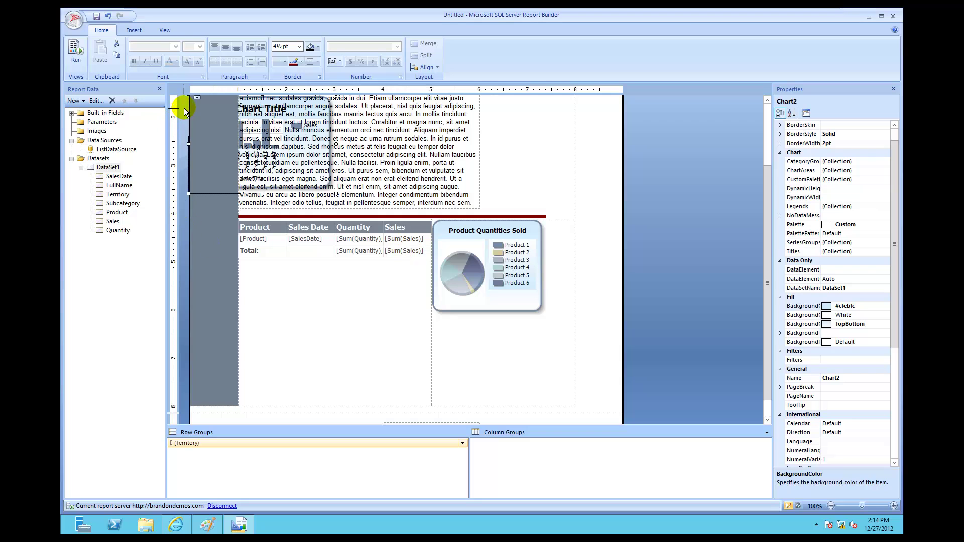
- Move the column chart beneath the pie chart and narrow it to the pie chart's width
left_click_drag(197, 96, 434, 314)
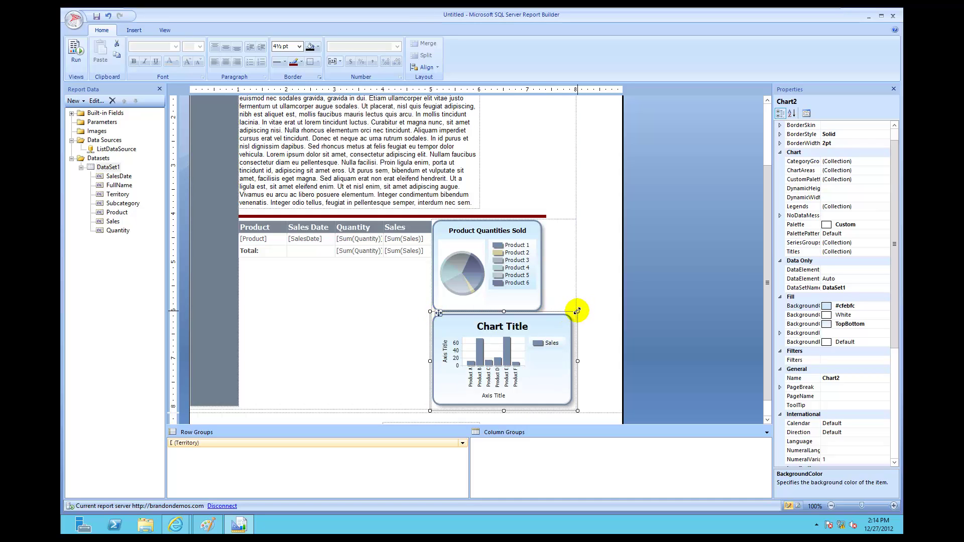
left_click_drag(577, 312, 549, 319)
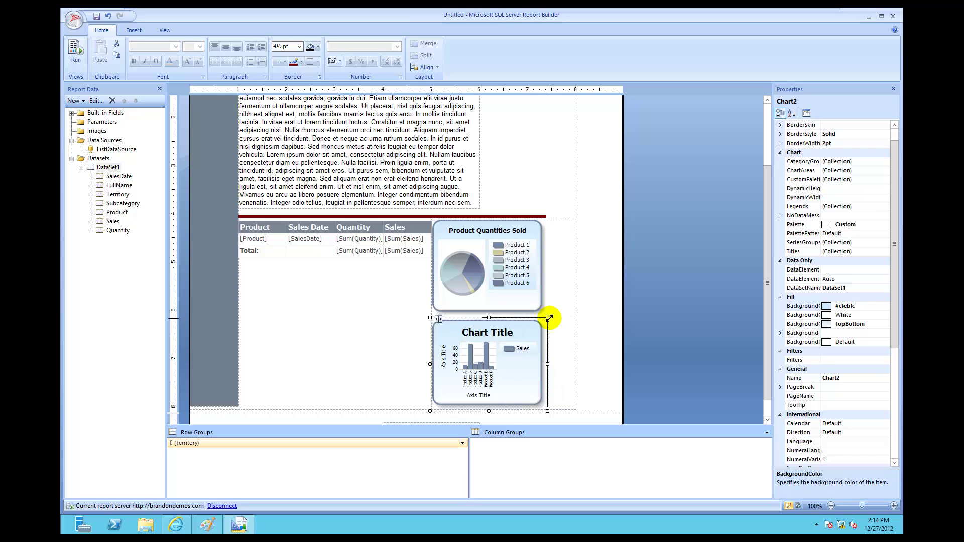
- Replace the column chart's 'Chart Title' text with 'Product Sales'
left_click(510, 340)
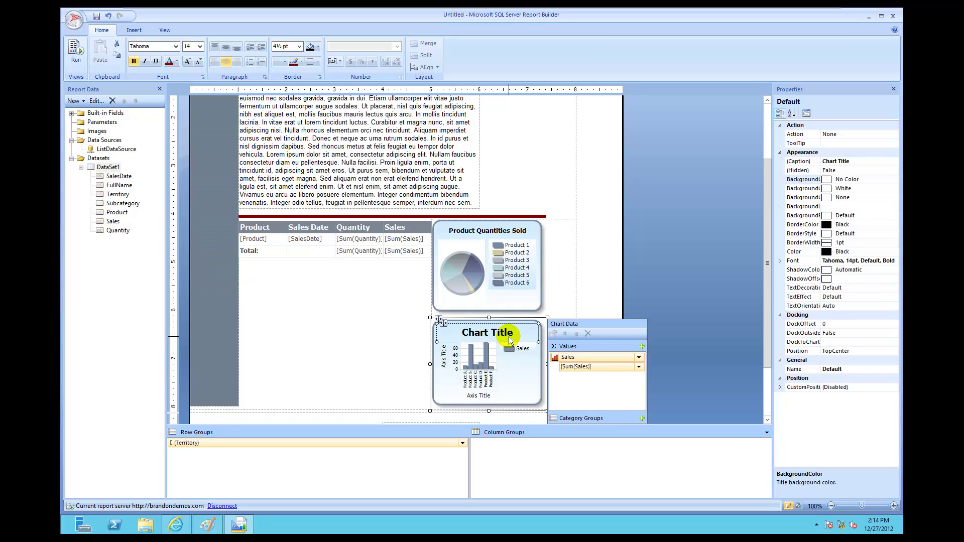
left_click(516, 333)
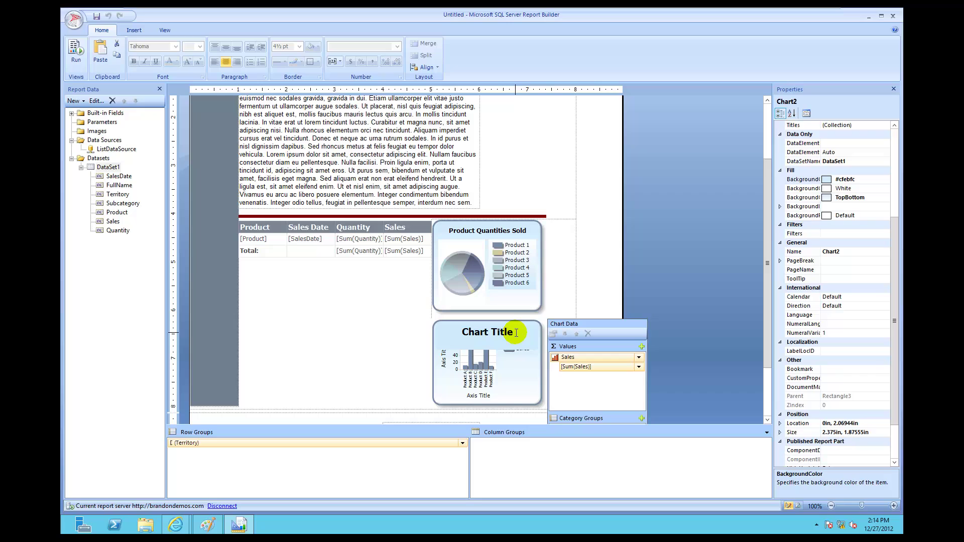
key("BackSpace")
key("BackSpace")
key("BackSpace")
key("BackSpace")
key("BackSpace")
key("BackSpace")
key("BackSpace")
key("BackSpace")
key("BackSpace")
key("BackSpace")
key("BackSpace")
type("Product Sales")
left_click(582, 300)
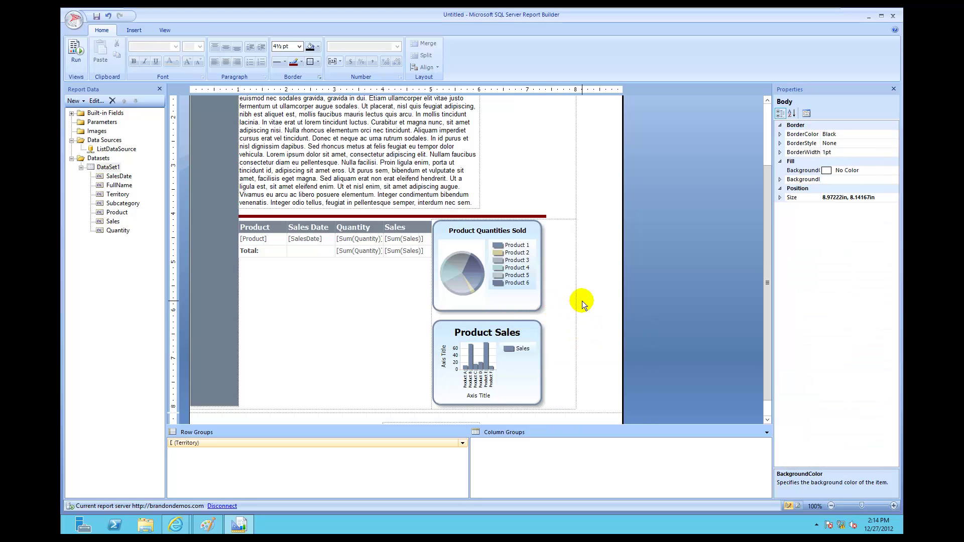
- Set the 'Product Sales' title font size to 10pt, matching the pie chart's title
left_click(528, 333)
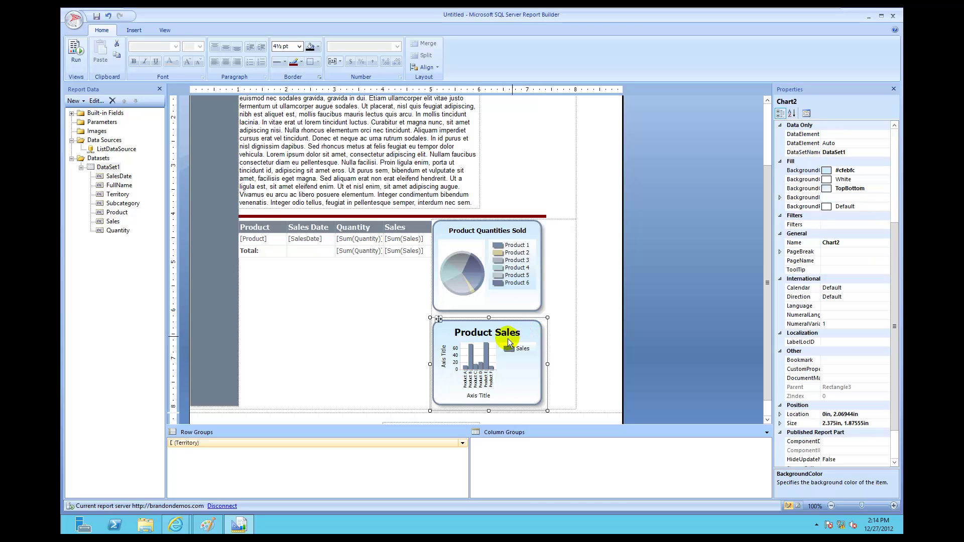
left_click(508, 341)
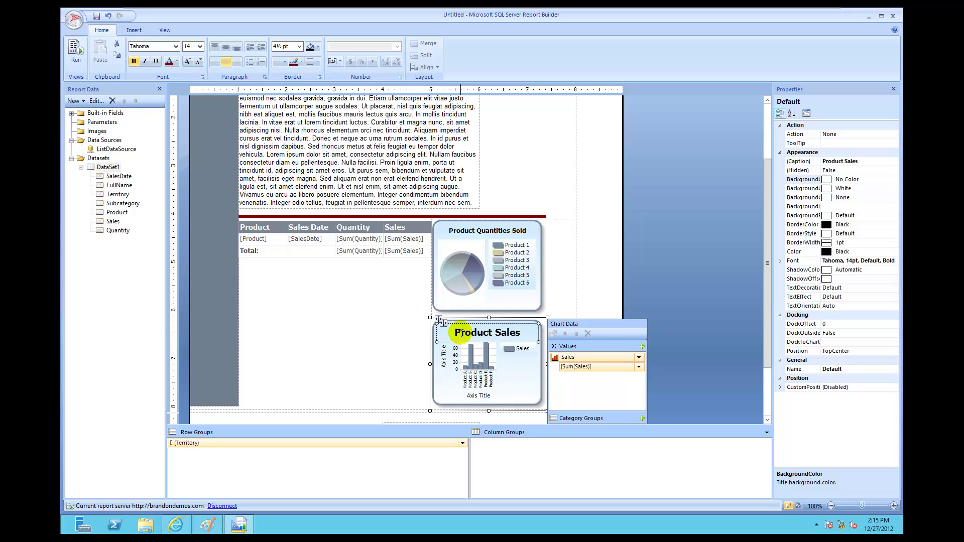
left_click(201, 47)
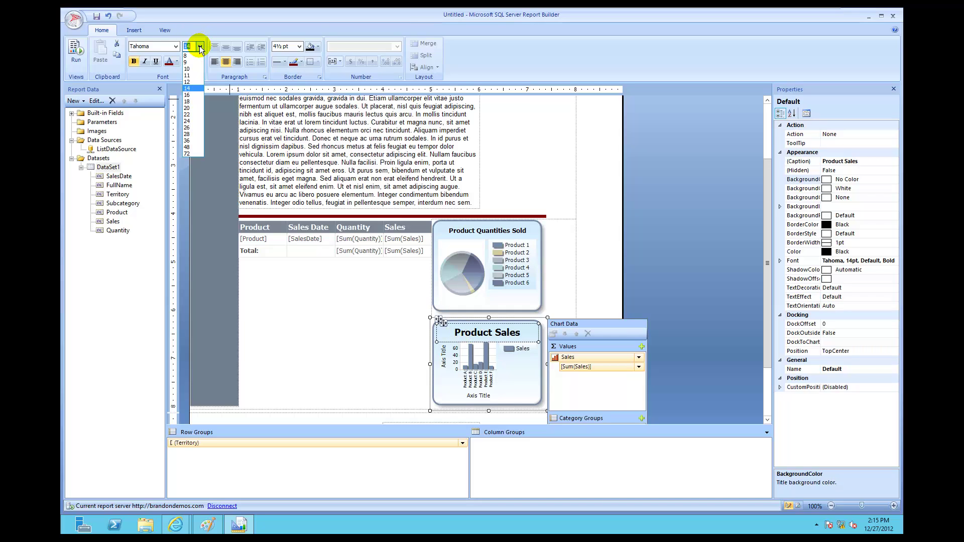
left_click(188, 69)
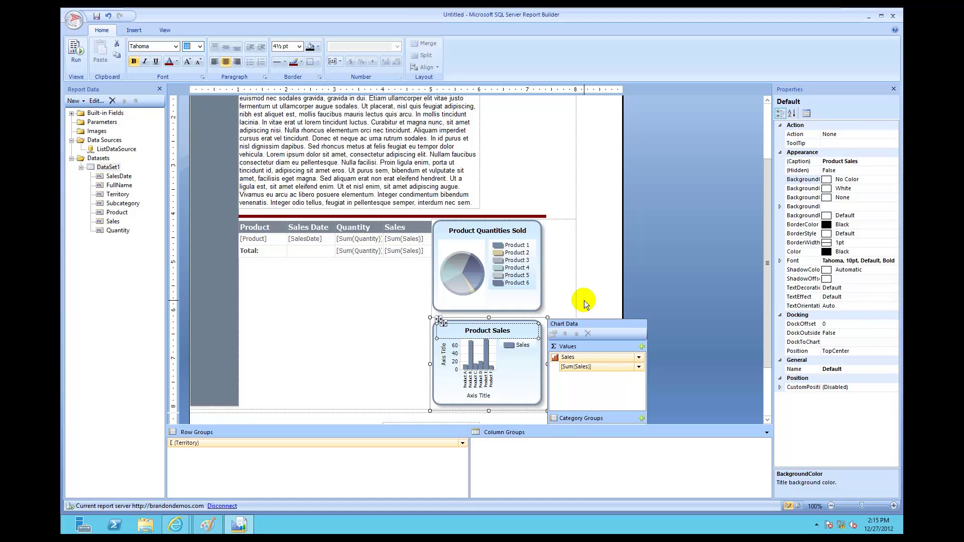
left_click(583, 300)
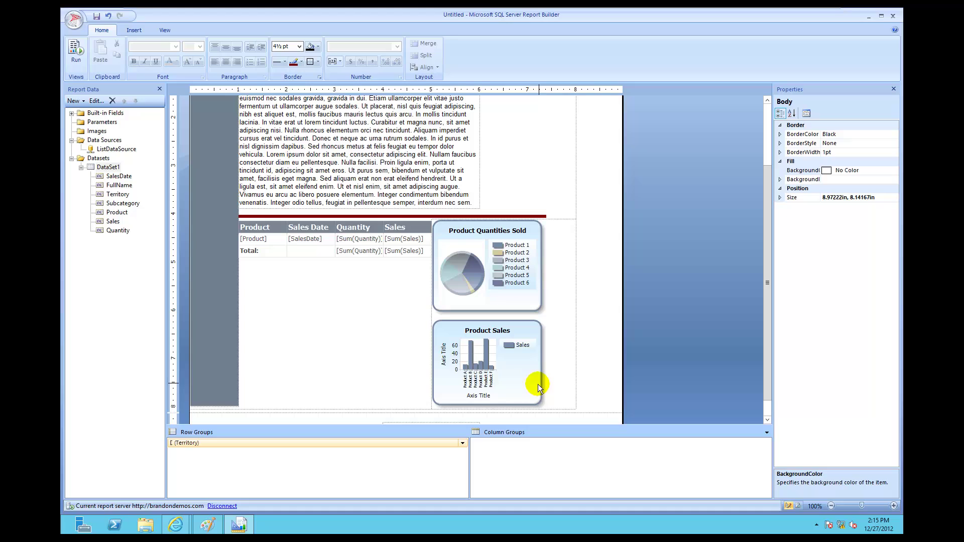
- Turn off Show Axis Title for the Product Sales chart's horizontal axis
left_click(486, 398)
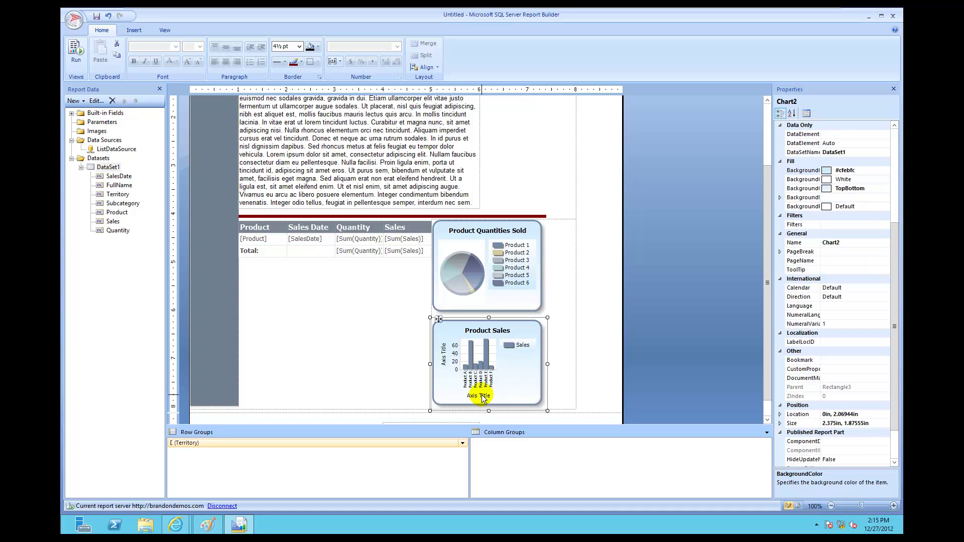
left_click(483, 398)
right_click(482, 398)
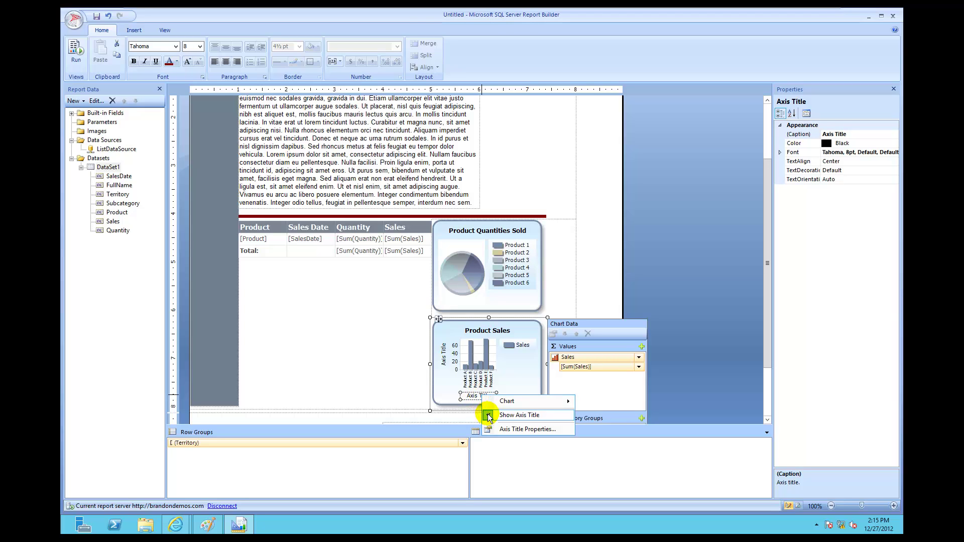
left_click(520, 415)
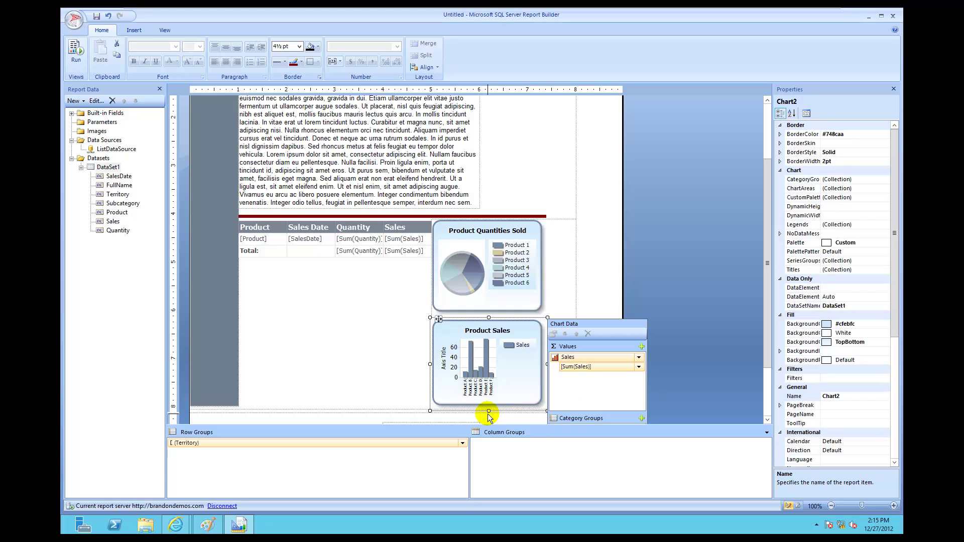
- Delete the Sales legend from the Product Sales column chart
left_click(520, 350)
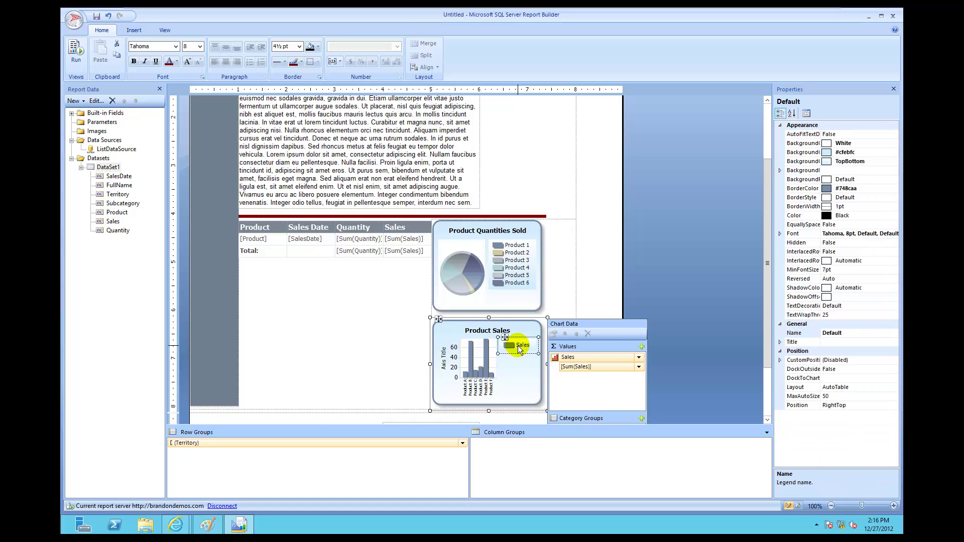
right_click(521, 350)
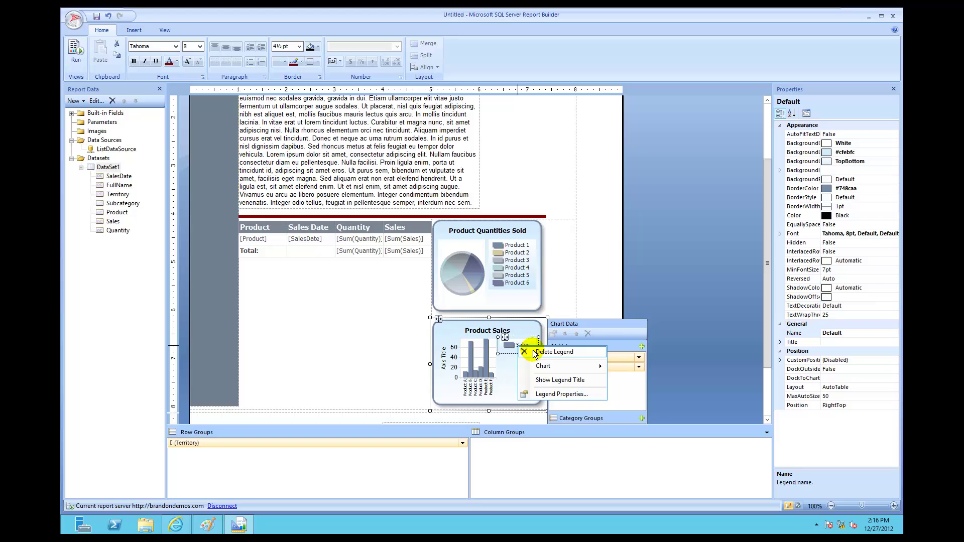
left_click(534, 352)
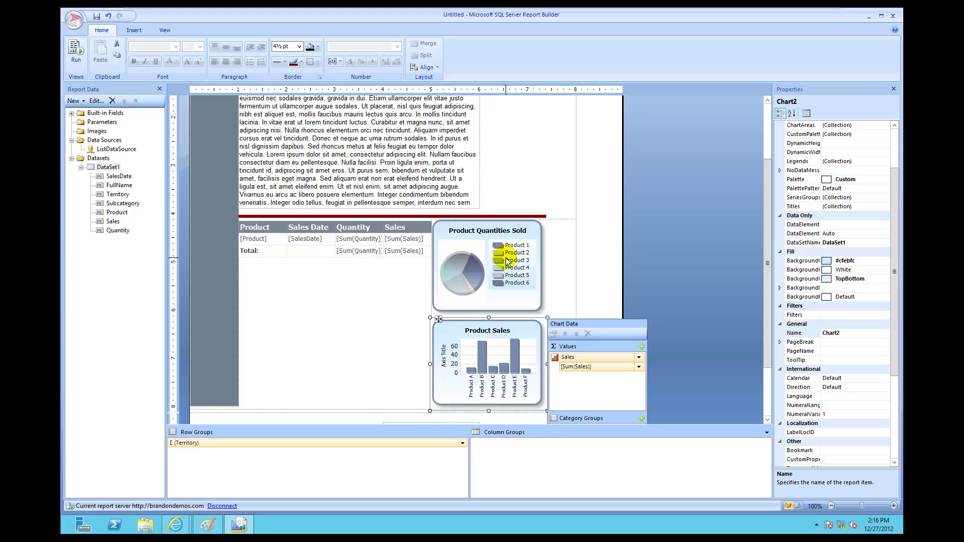
- With the pie and column charts selected together, apply Layout > Make Same Height
left_click(499, 282)
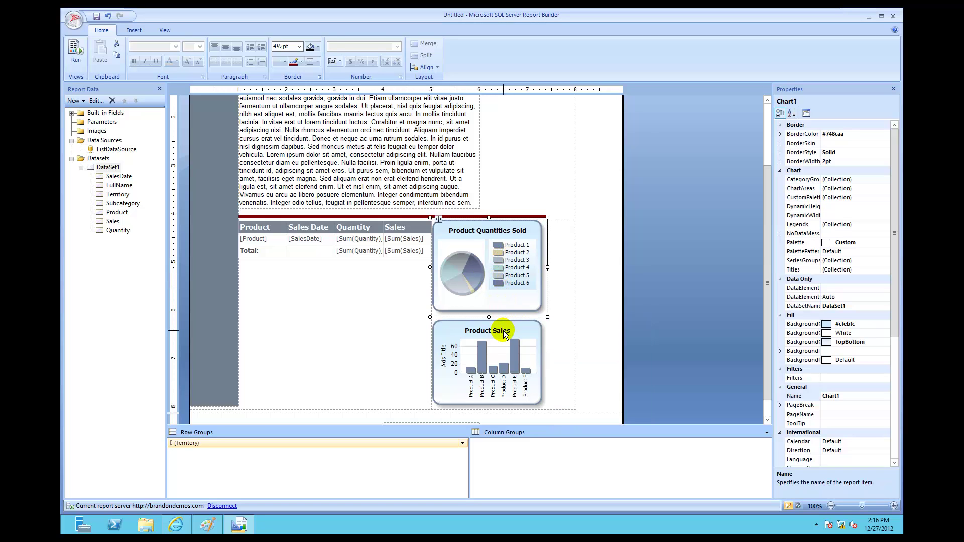
left_click(501, 346)
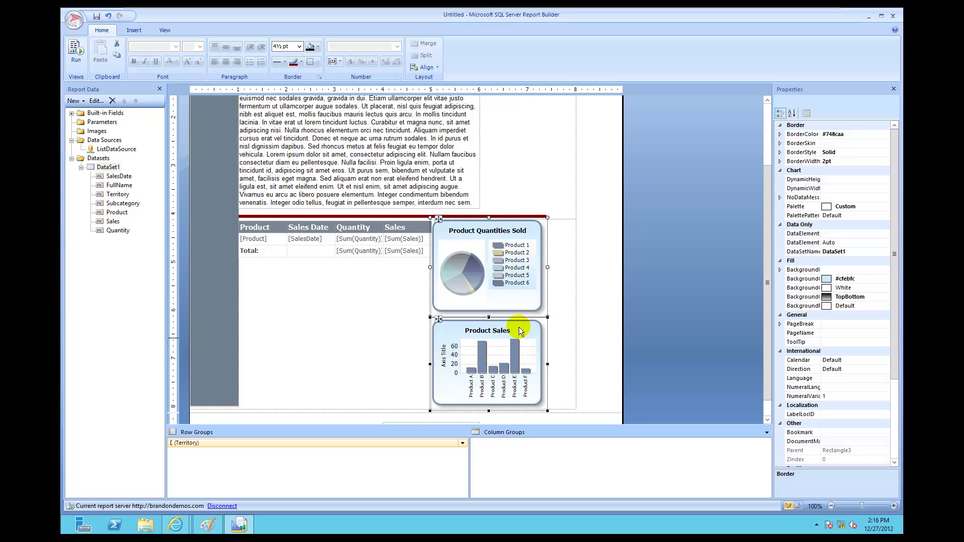
right_click(504, 297)
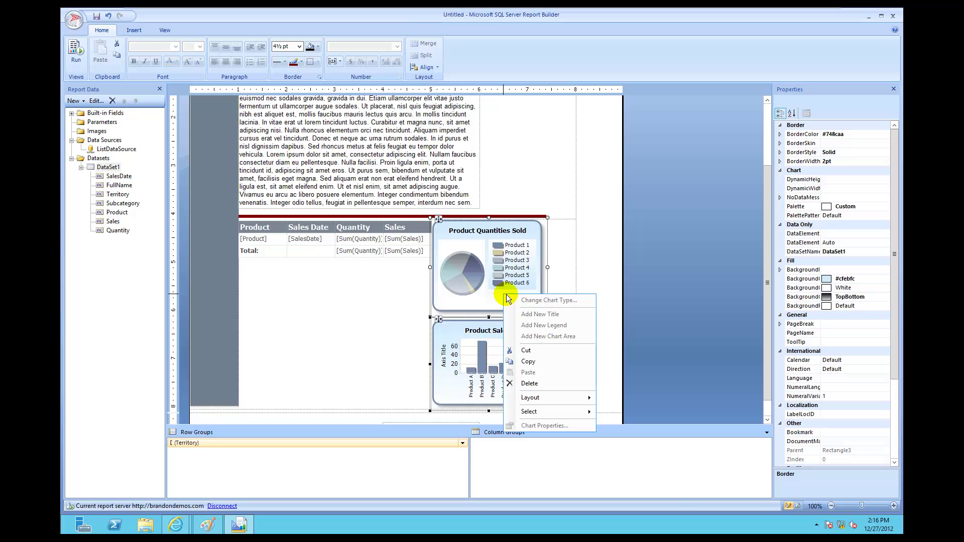
mouse_move(543, 400)
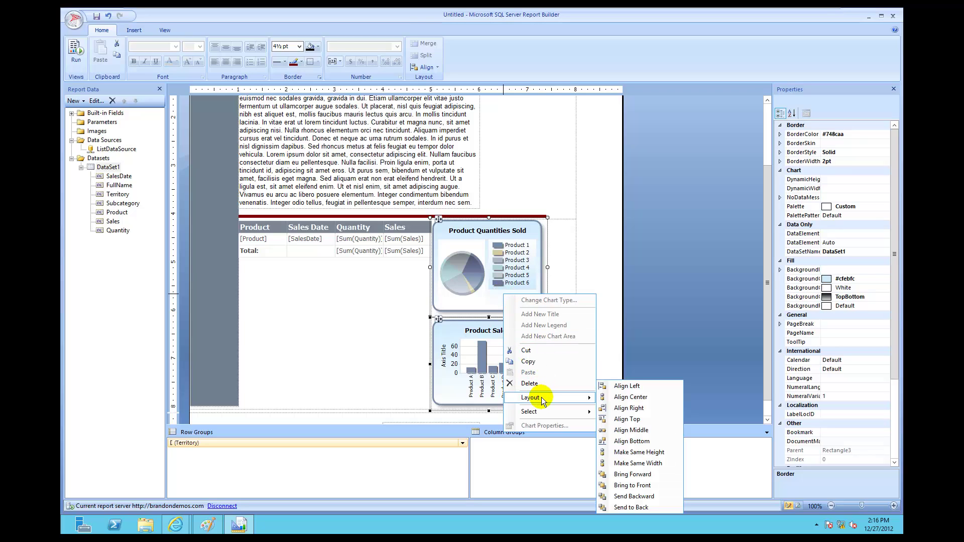
left_click(628, 455)
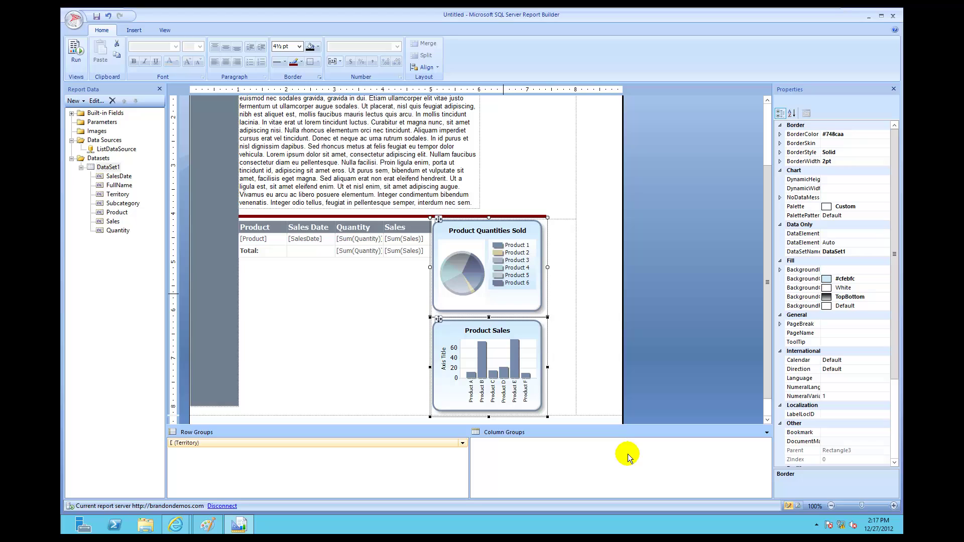
left_click(631, 370)
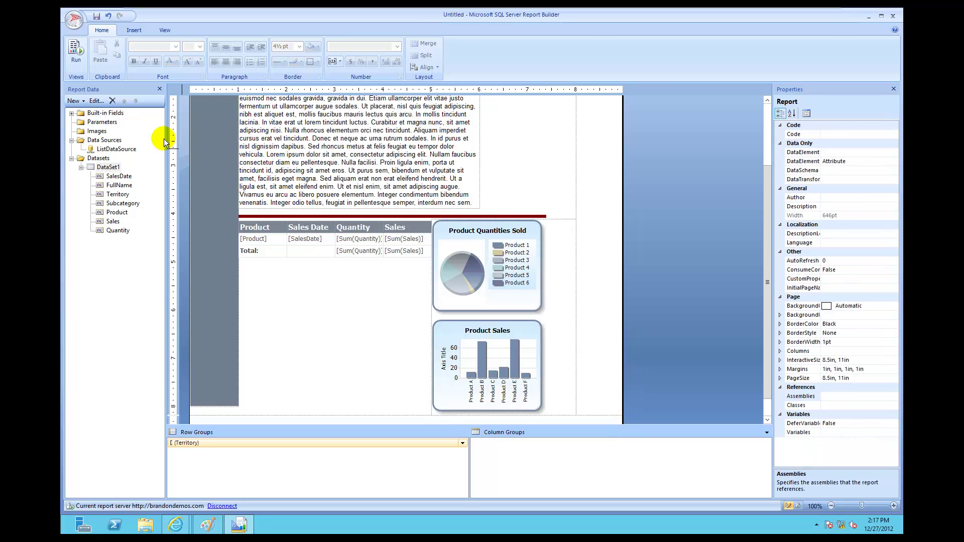
- Preview the newsletter with both charts beside the $66,235.40 sales table, then return to Design view
left_click(75, 49)
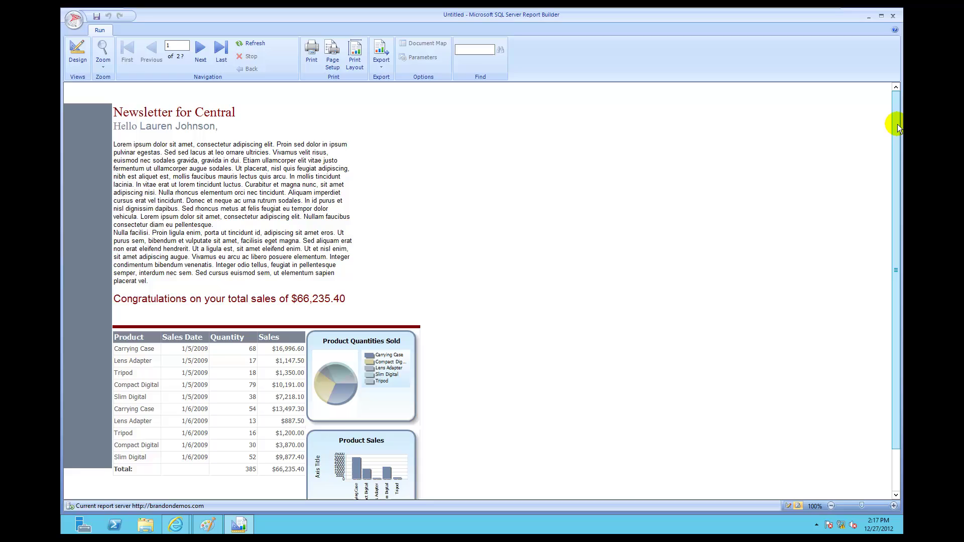
left_click_drag(897, 124, 901, 192)
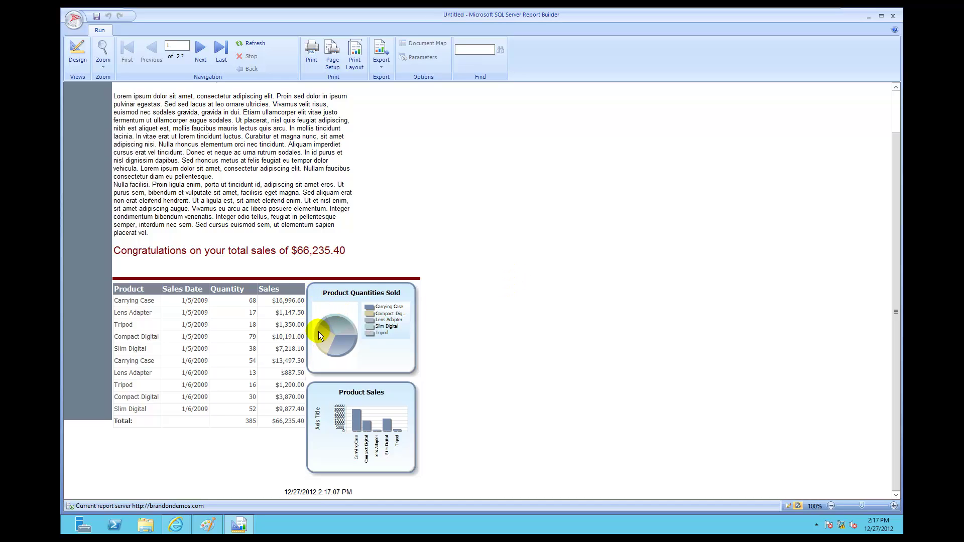
left_click(77, 51)
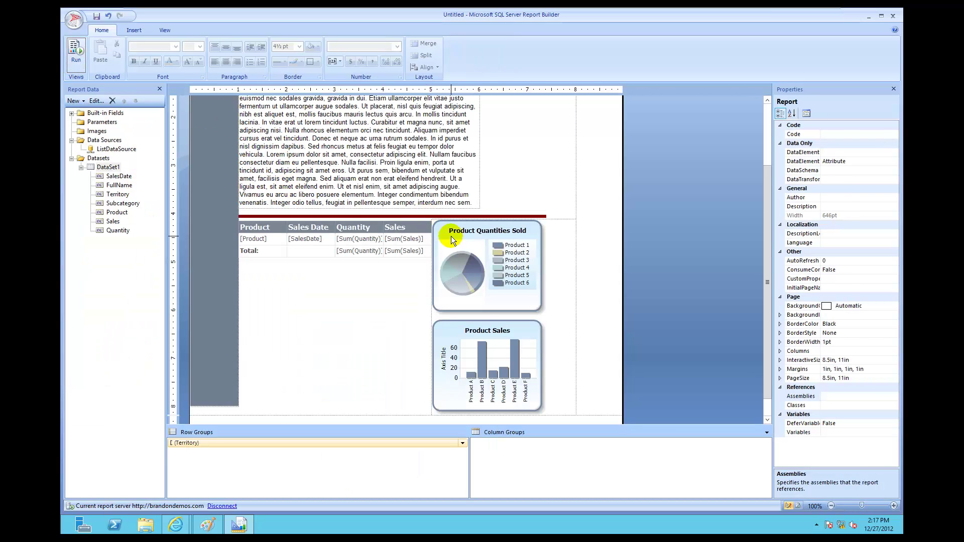
- Select Rectangle3, the container holding both charts, and drag it rightward beside the sales table
left_click(451, 239)
left_click(465, 333, "ctrl")
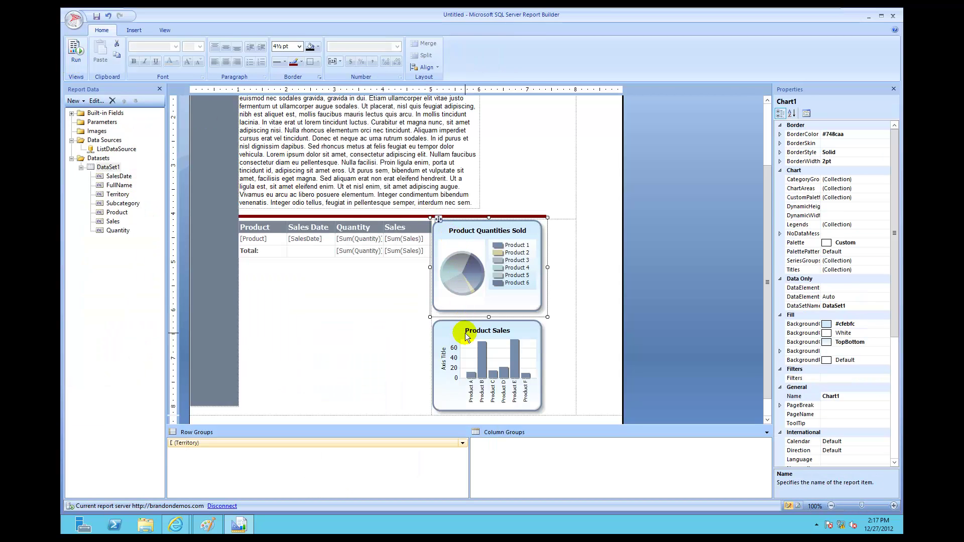
left_click(442, 227)
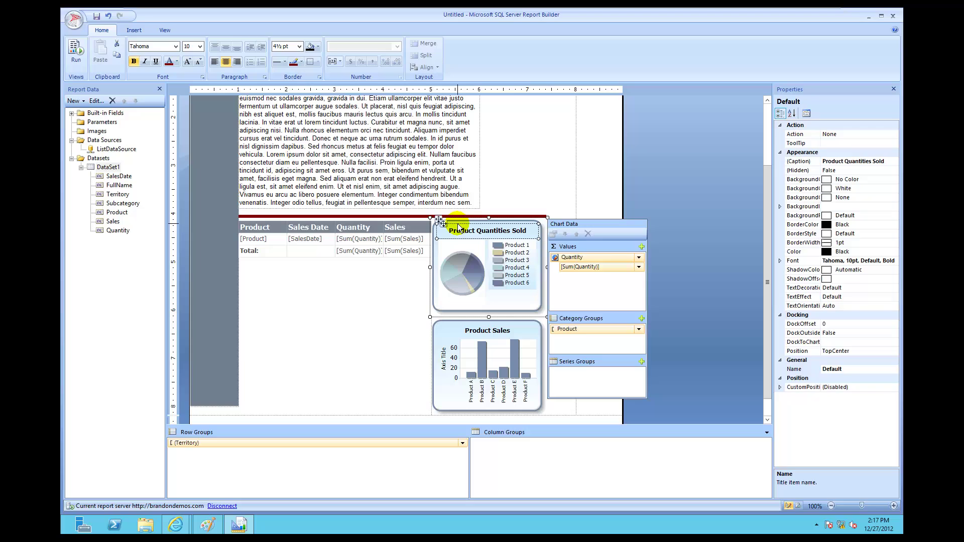
left_click(512, 179)
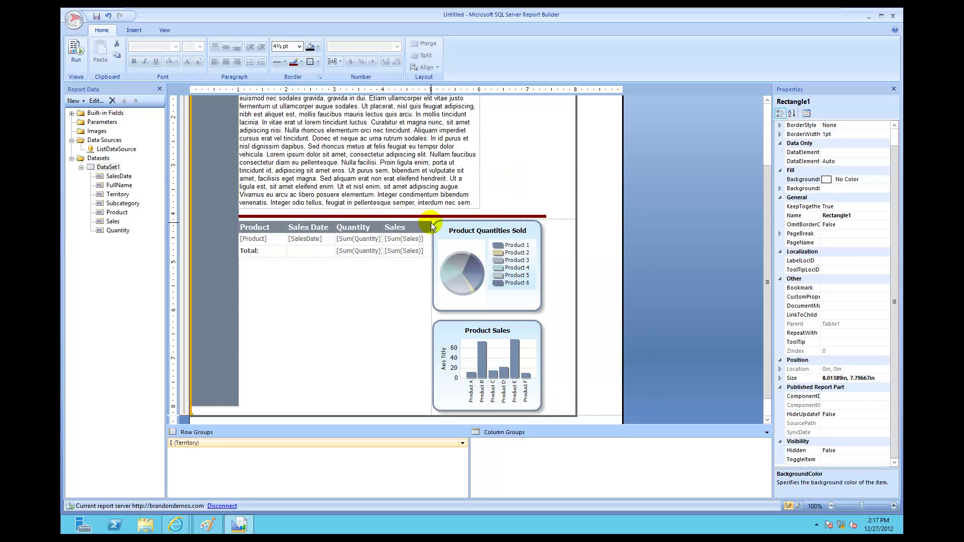
left_click(430, 222)
left_click(437, 219)
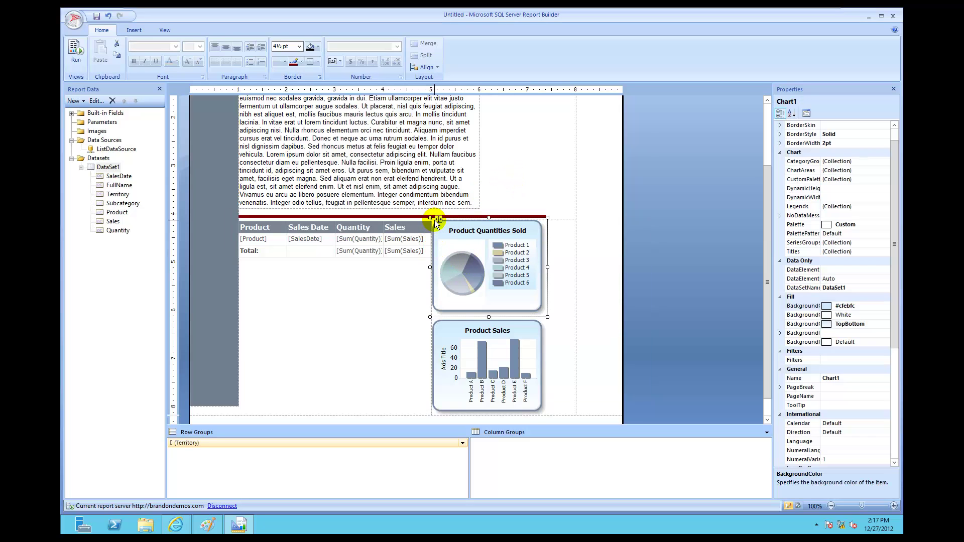
left_click(559, 230)
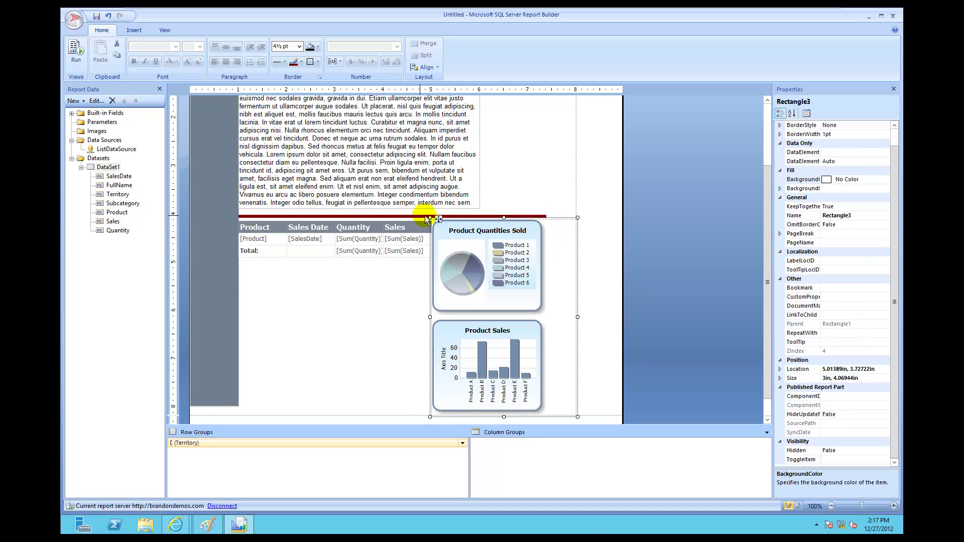
left_click_drag(437, 218, 451, 218)
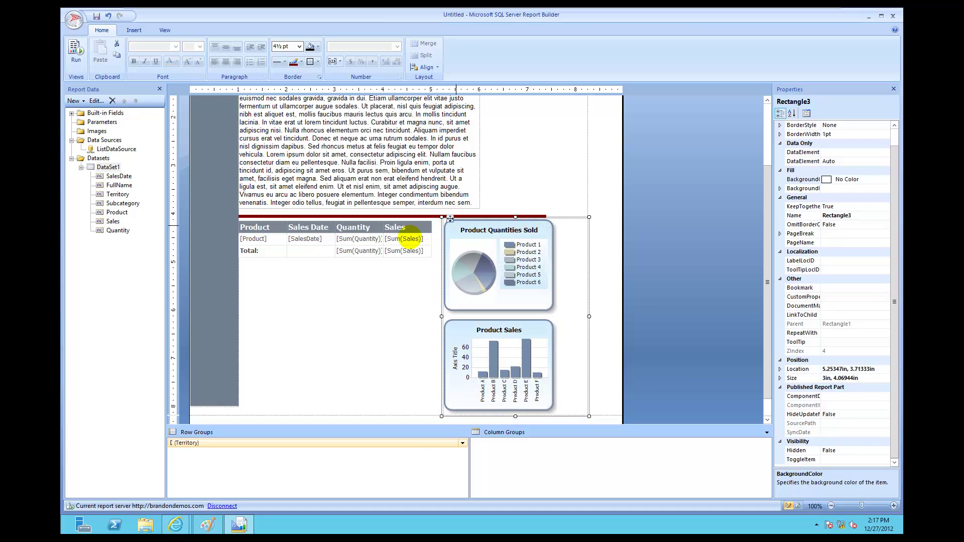
left_click(420, 326)
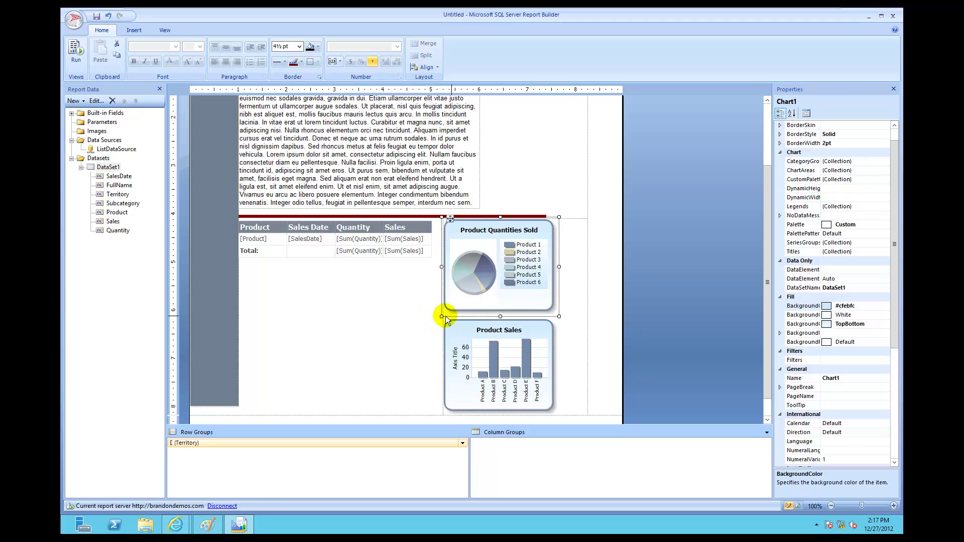
- Nudge the chart container further right until its Location is about 5.44in
left_click(441, 323)
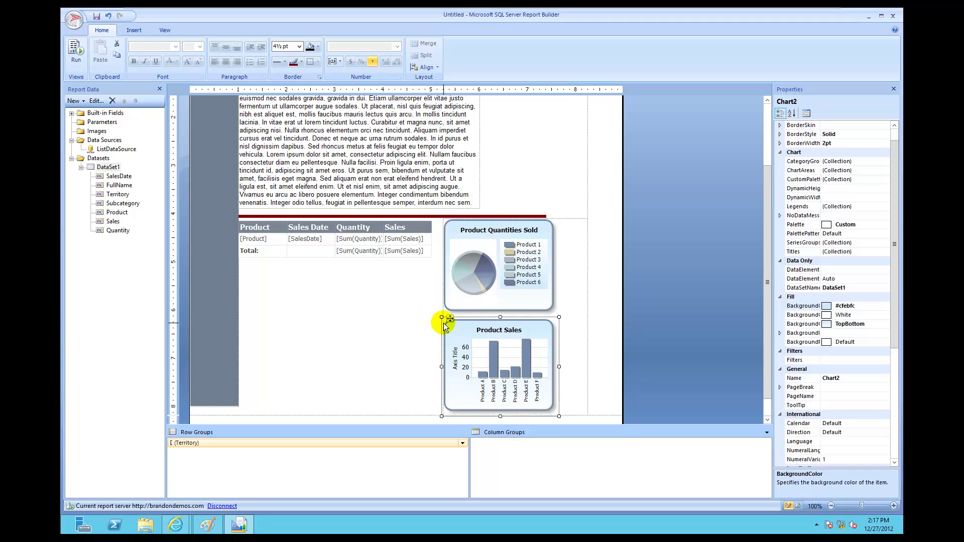
left_click(442, 222)
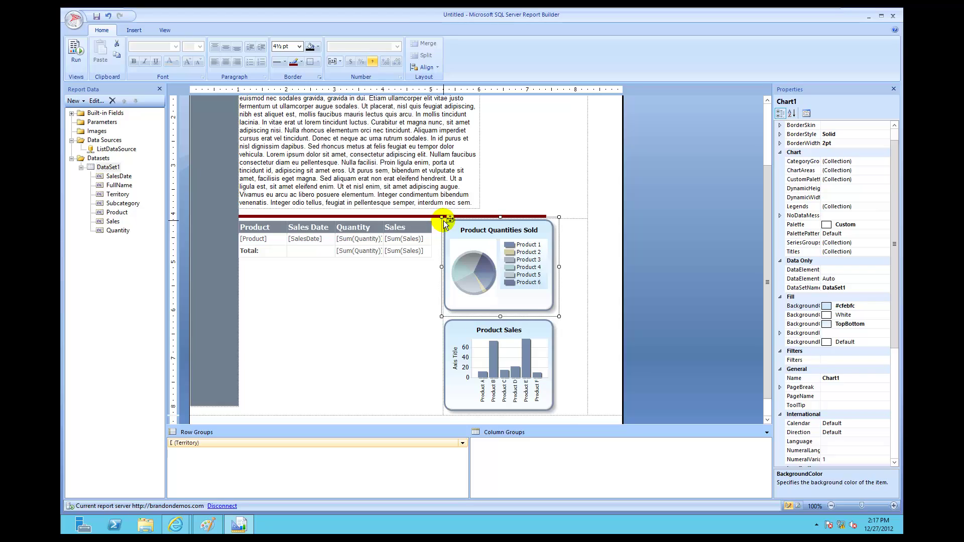
left_click(578, 306)
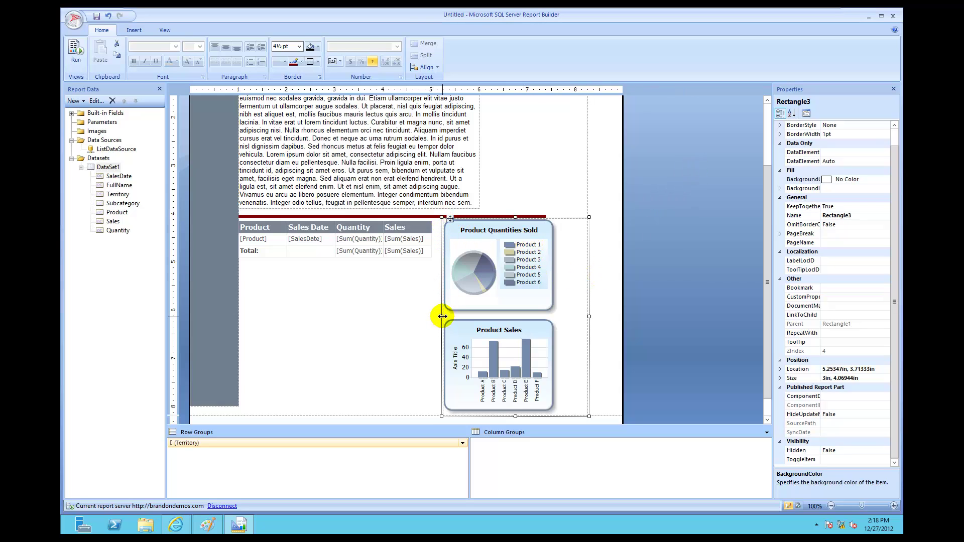
left_click_drag(442, 316, 460, 315)
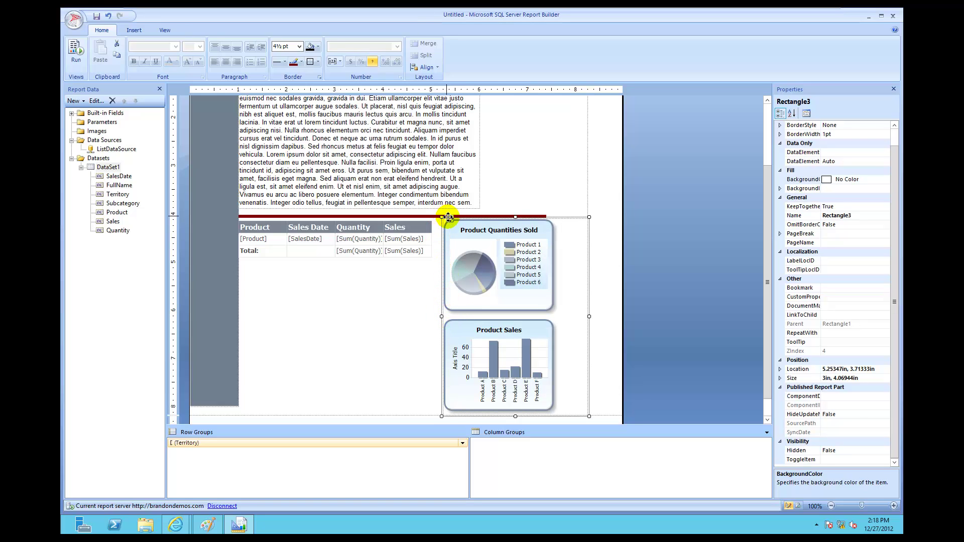
left_click_drag(449, 217, 460, 218)
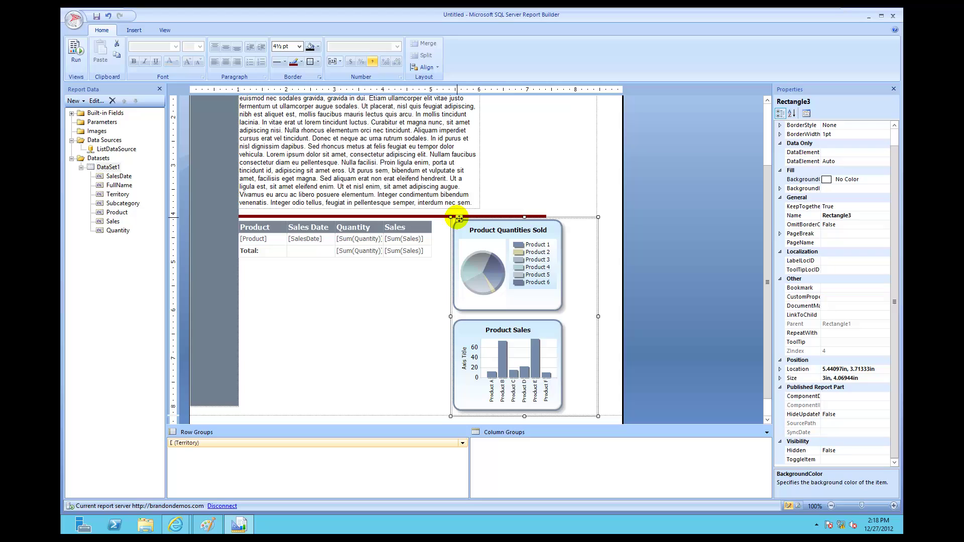
left_click(378, 355)
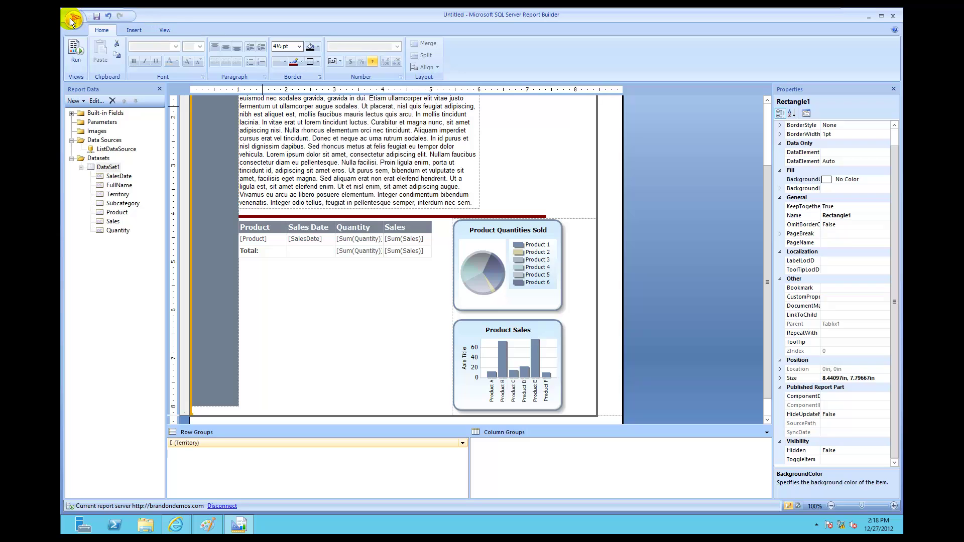
left_click(74, 53)
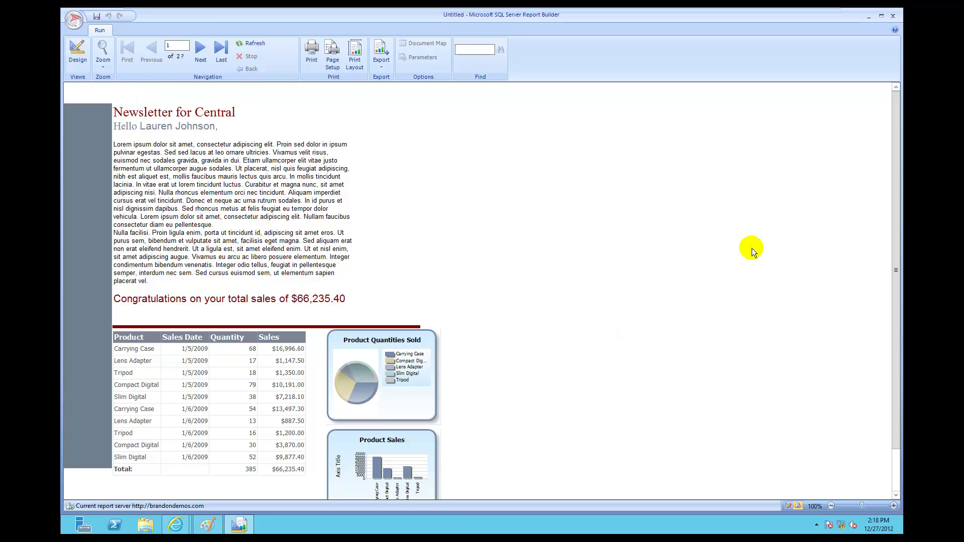
left_click_drag(894, 182, 898, 267)
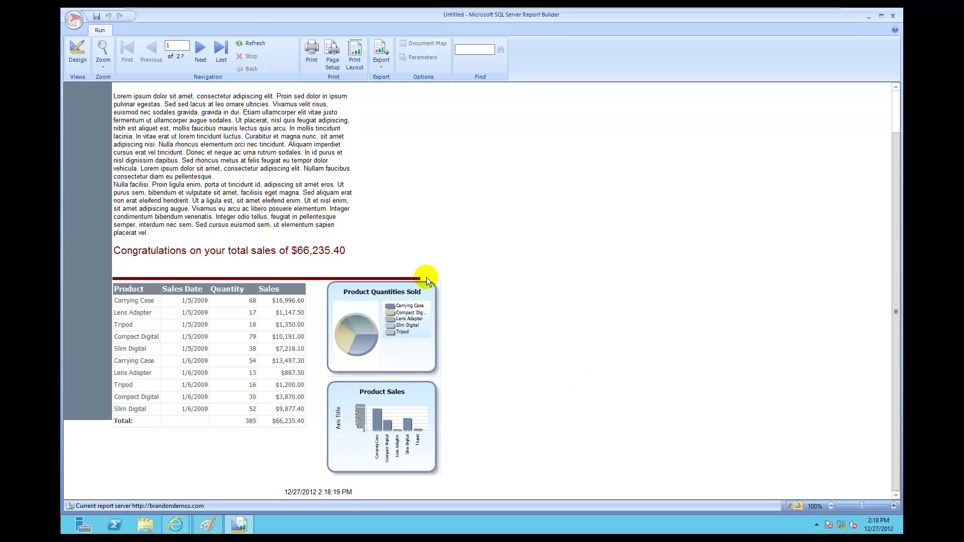
left_click(82, 62)
- Extend Line1's right endpoint to about 7.82in, then check it in a preview
left_click(523, 216)
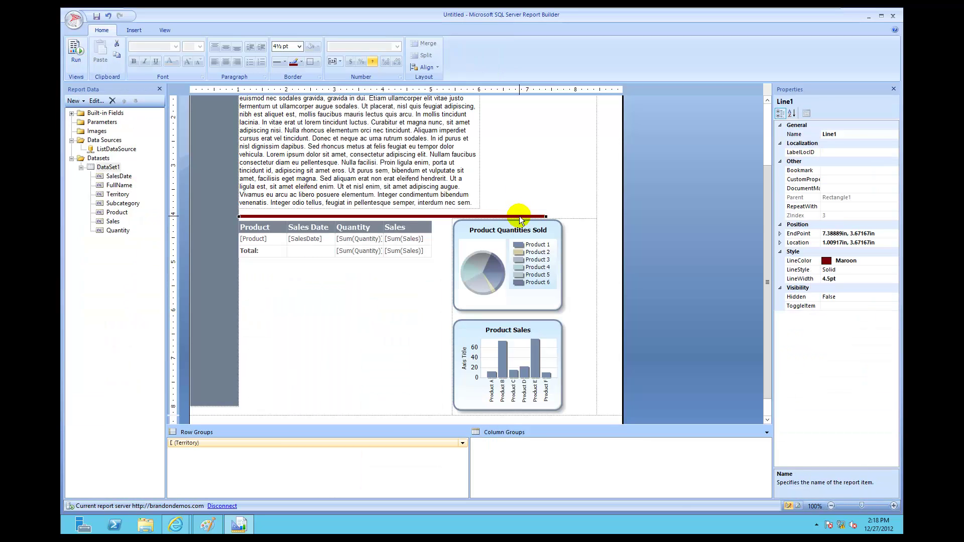
left_click_drag(546, 216, 564, 210)
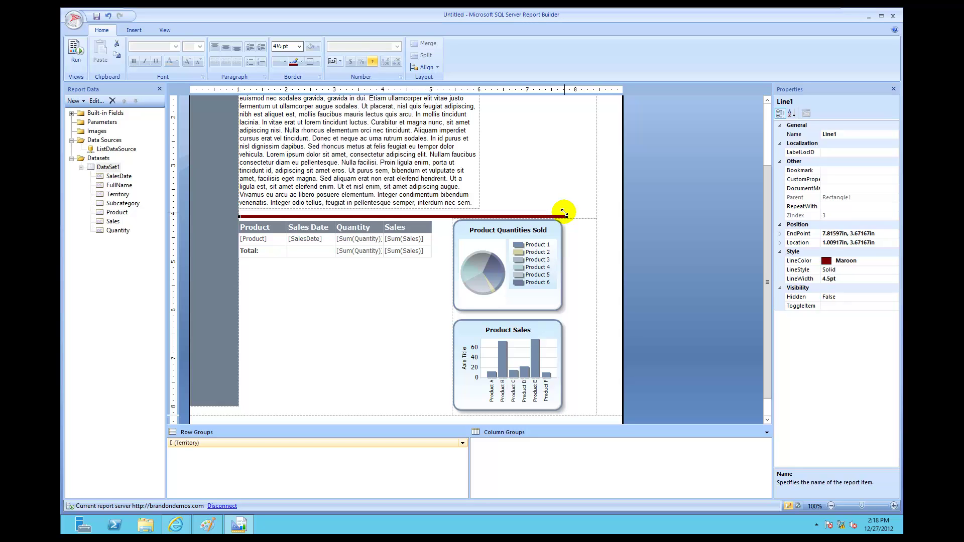
left_click(80, 58)
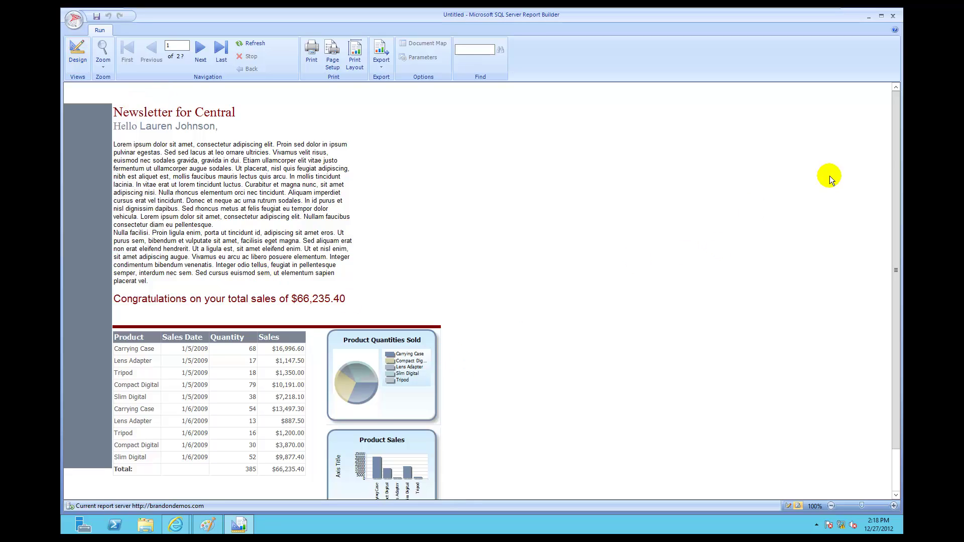
left_click_drag(898, 152, 896, 267)
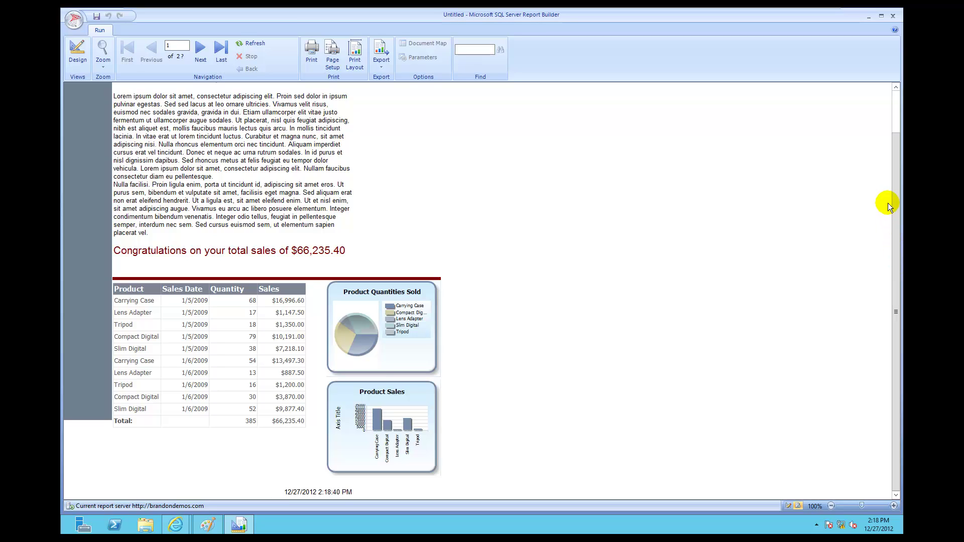
left_click_drag(893, 200, 885, 141)
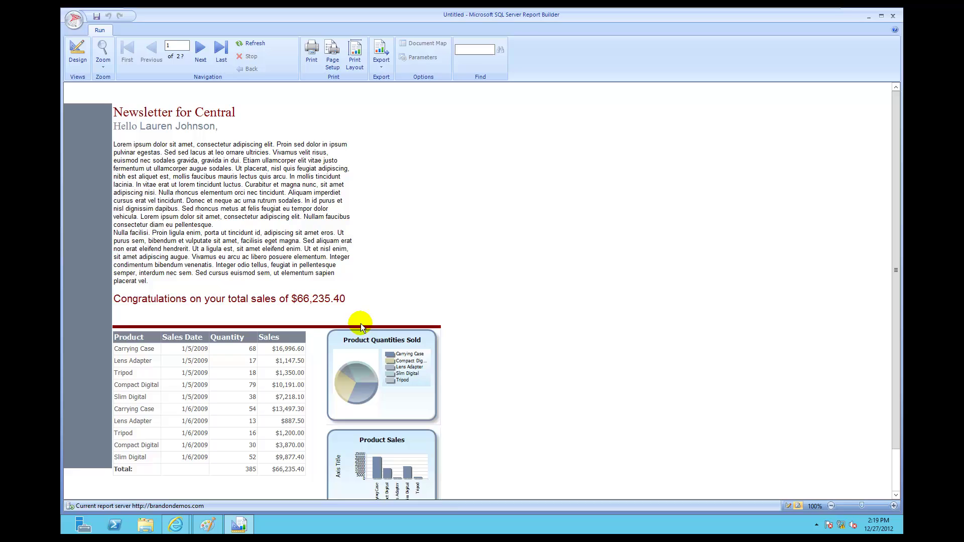
left_click(75, 58)
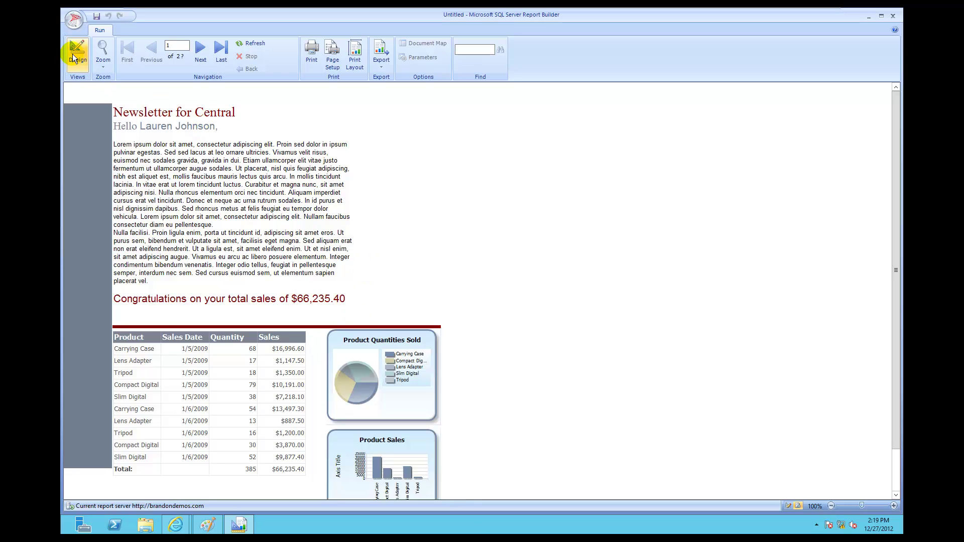